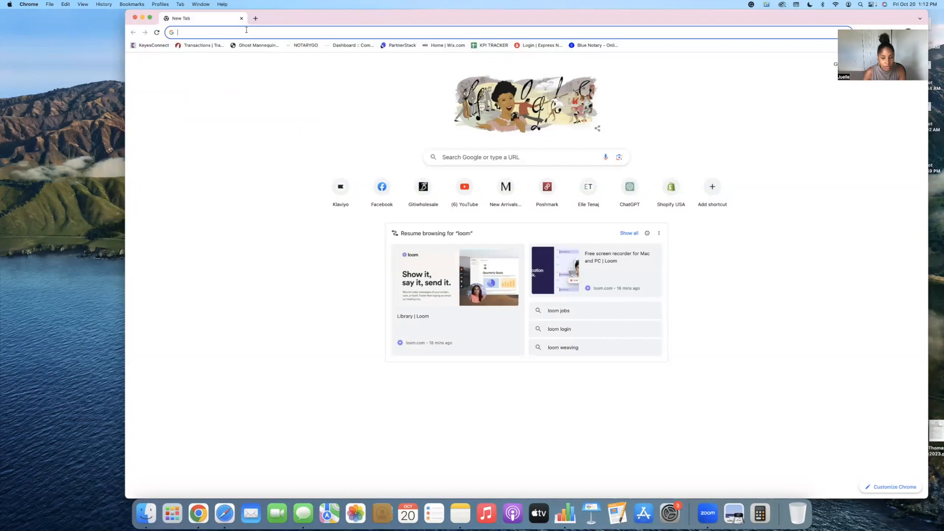
- Expand the browser window to full screen and go to nordstrom.com
left_click_drag(240, 13, 161, 13)
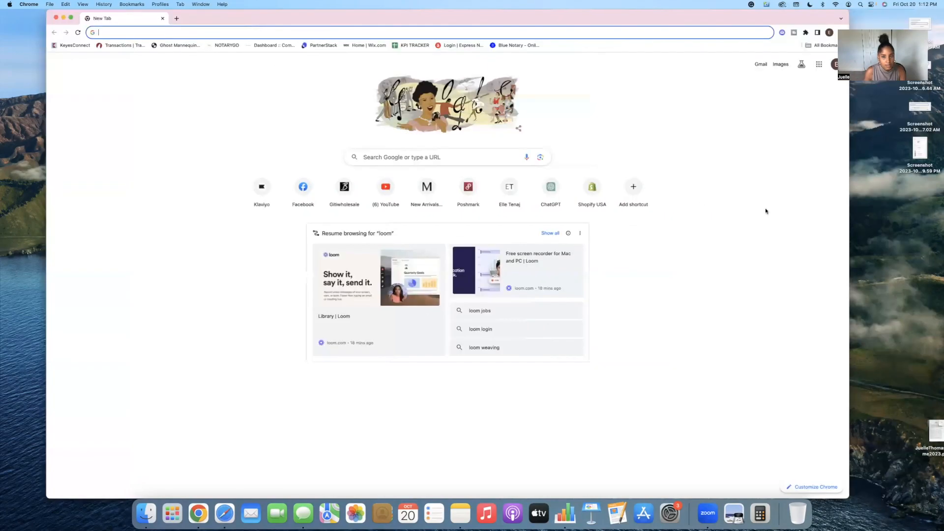
left_click(70, 18)
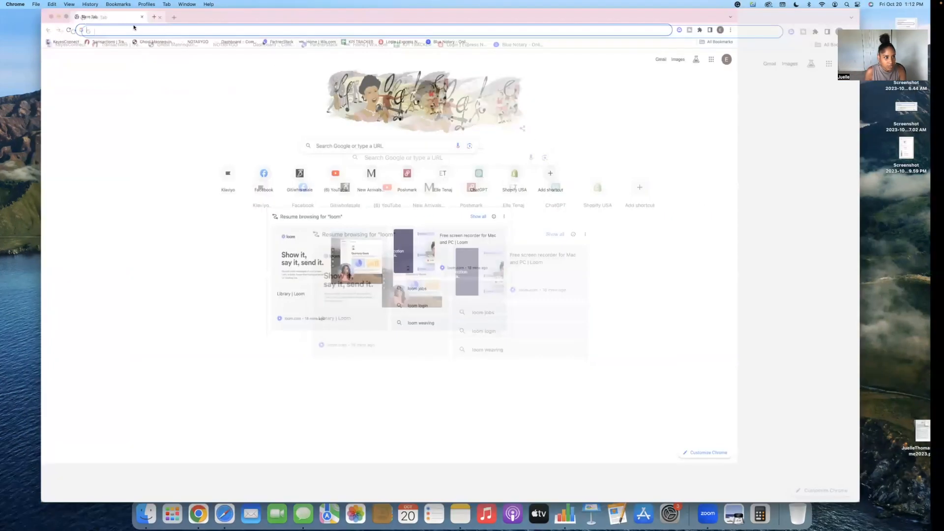
type("nordstrom")
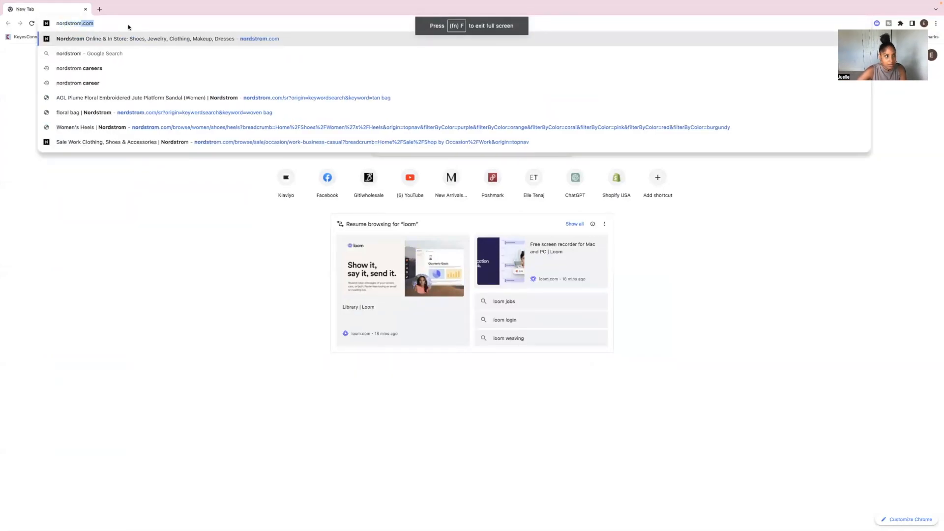
key("Return")
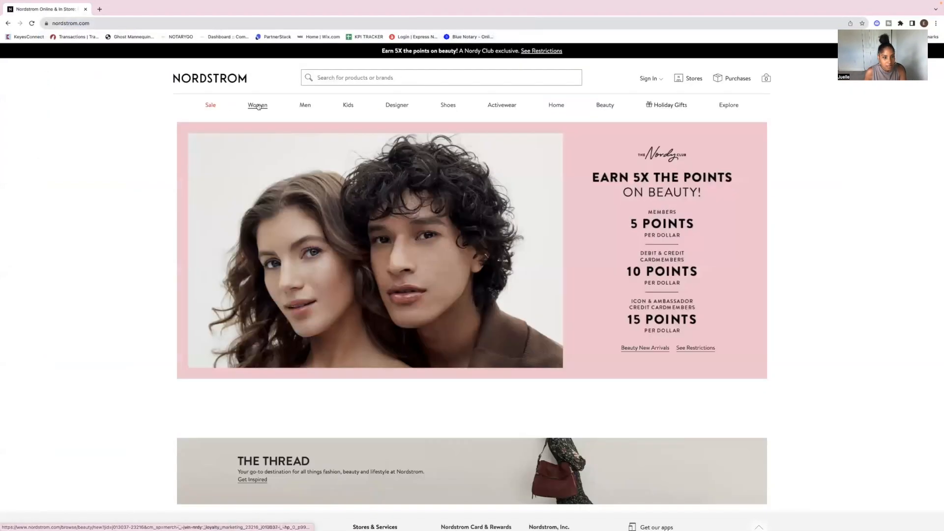
- Open the Vince Camuto Center Seam Crewneck Sweater from the women's New Arrivals
mouse_move(257, 106)
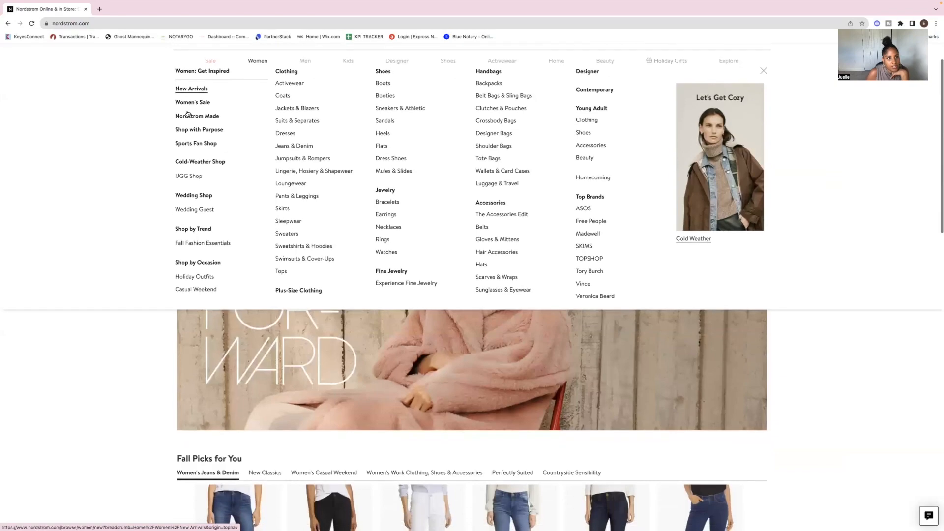
left_click(200, 90)
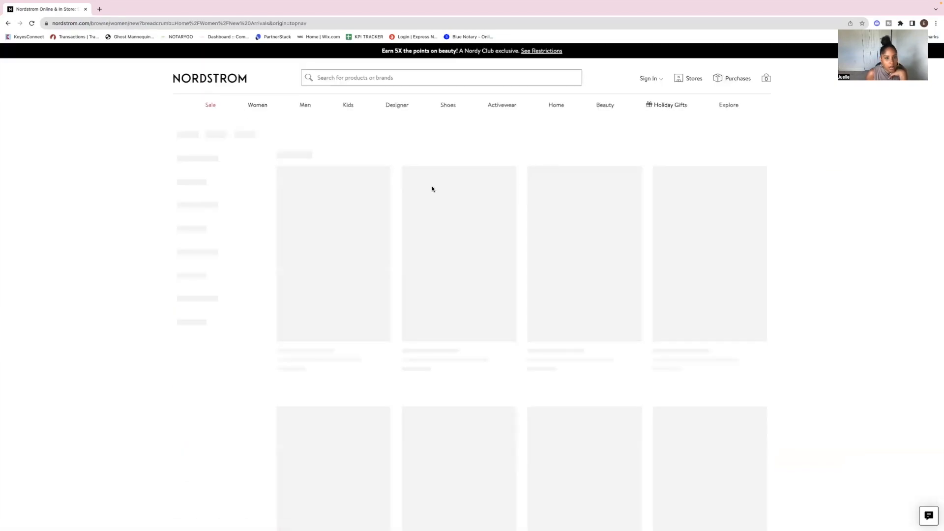
scroll(634, 225, "down", 3)
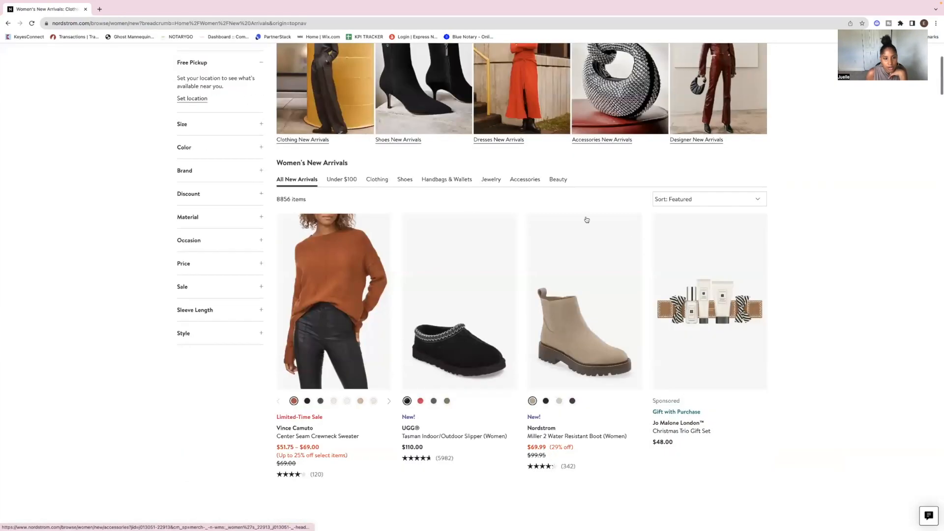
scroll(298, 225, "down", 1)
left_click(337, 219)
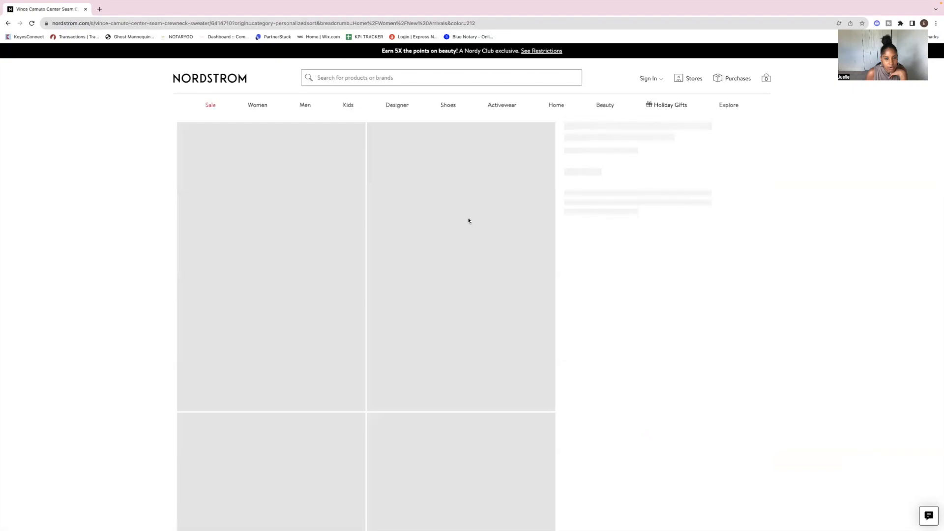
- Review the sweater's product page, including its photos and details
scroll(469, 220, "down", 5)
scroll(469, 221, "down", 5)
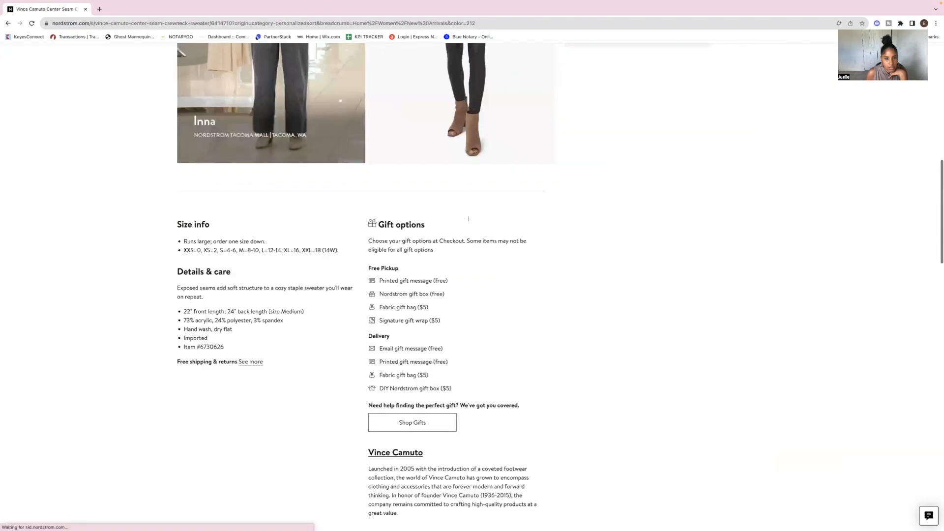
scroll(469, 219, "up", 5)
scroll(469, 219, "down", 1)
scroll(469, 219, "up", 5)
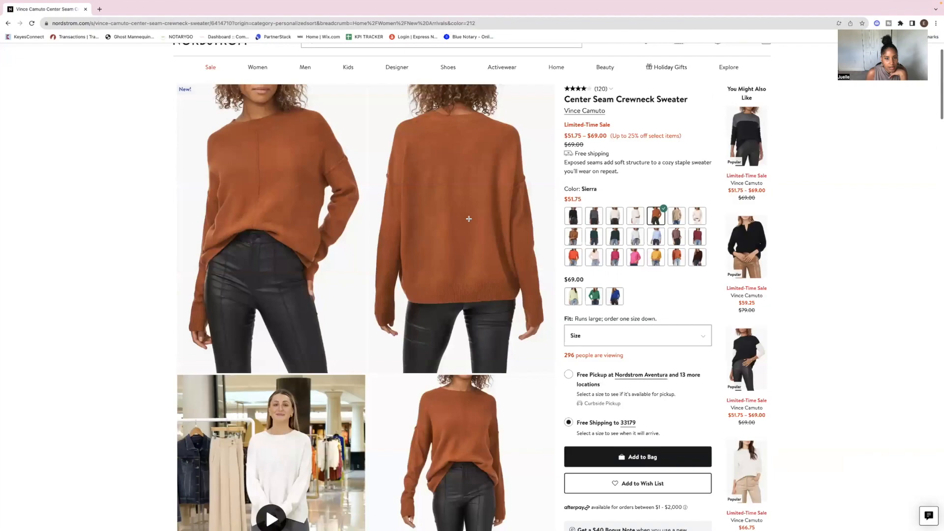
scroll(690, 291, "up", 1)
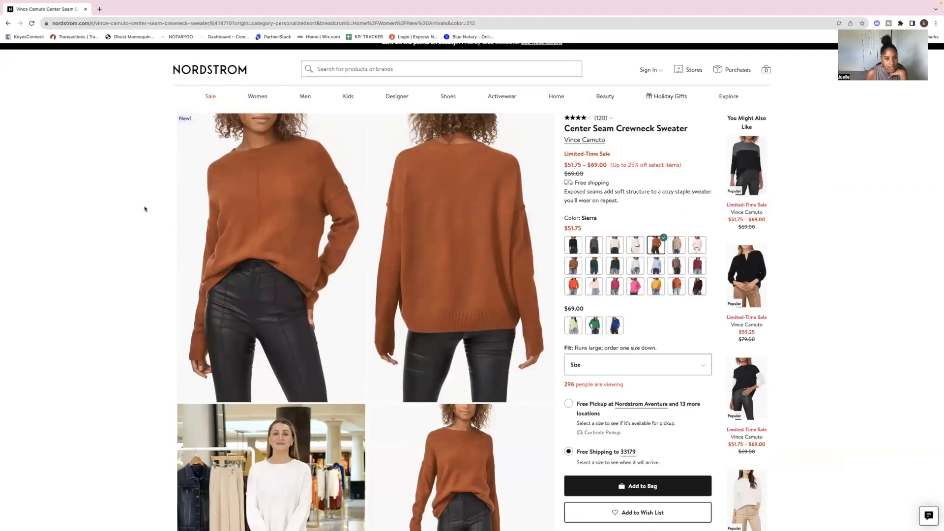
scroll(144, 208, "down", 3)
scroll(144, 208, "up", 1)
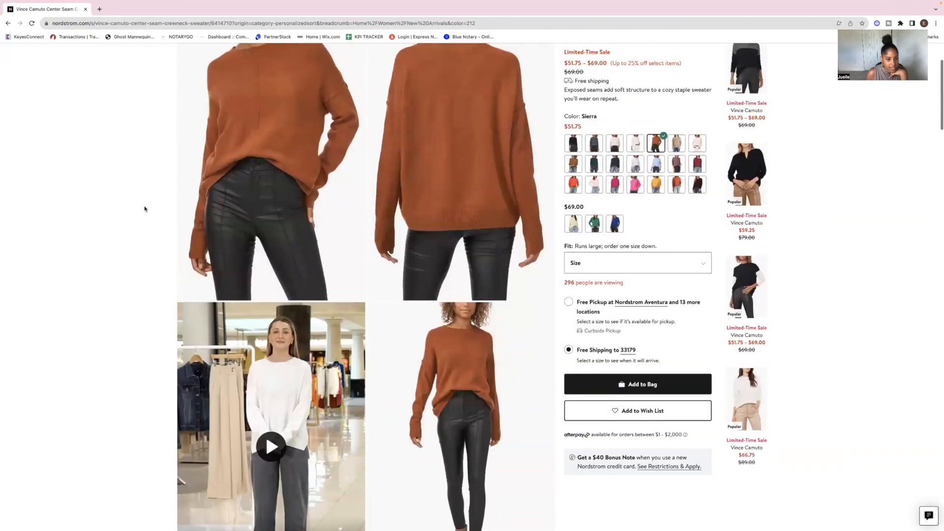
scroll(144, 209, "up", 2)
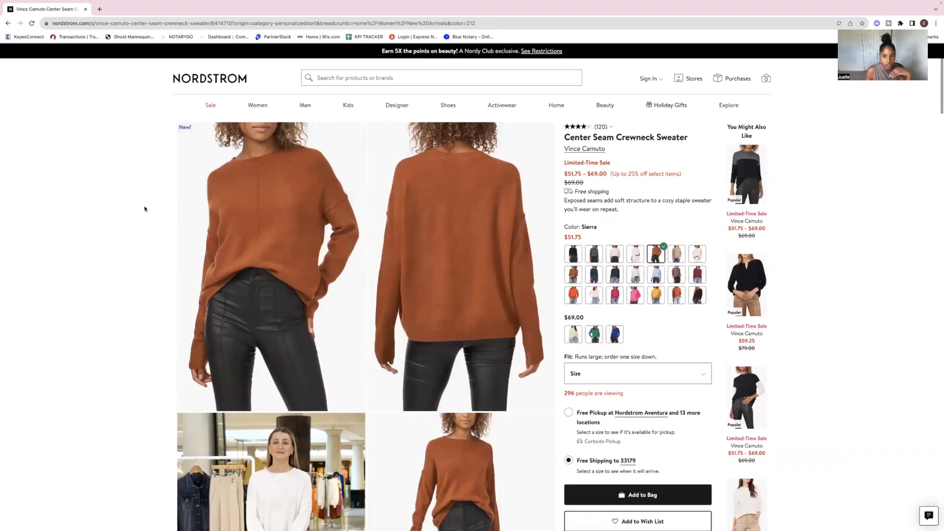
- Capture a screenshot of the sweater's front product photo
key("super+shift+4")
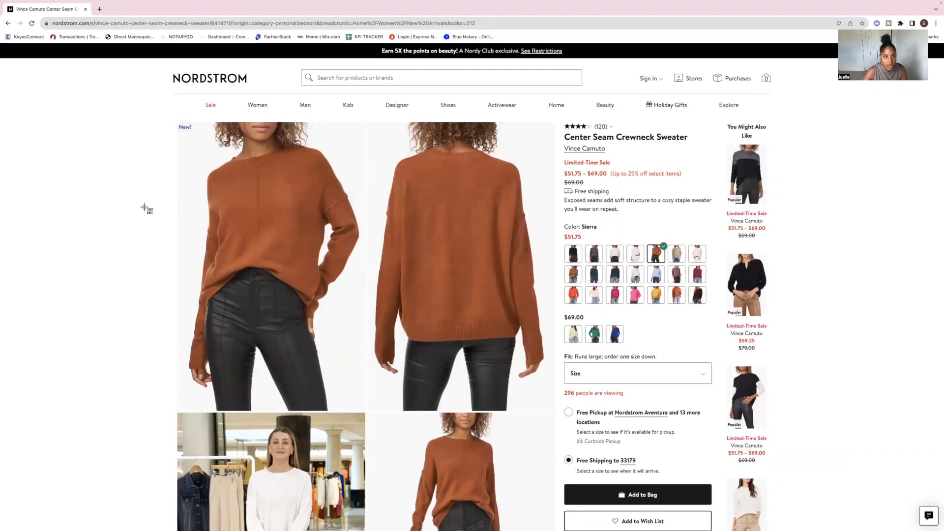
left_click_drag(188, 134, 363, 387)
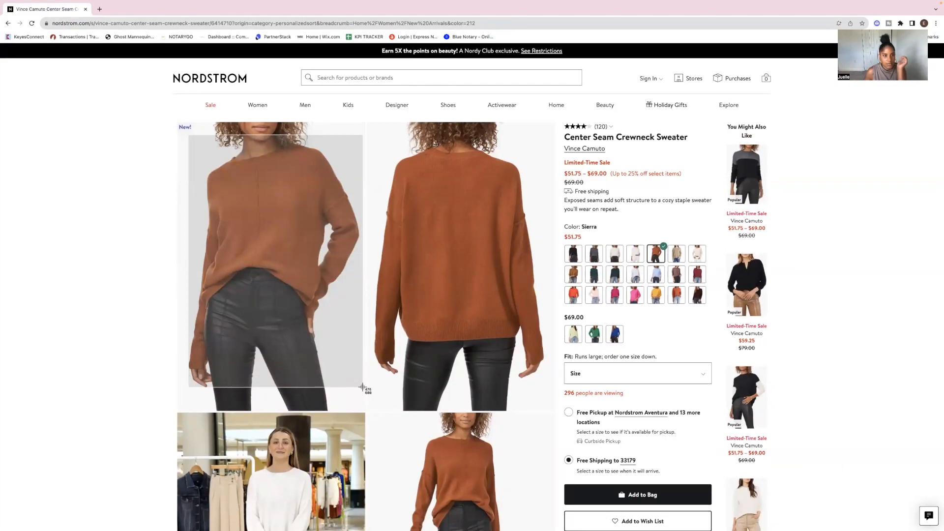
left_click_drag(363, 387, 362, 392)
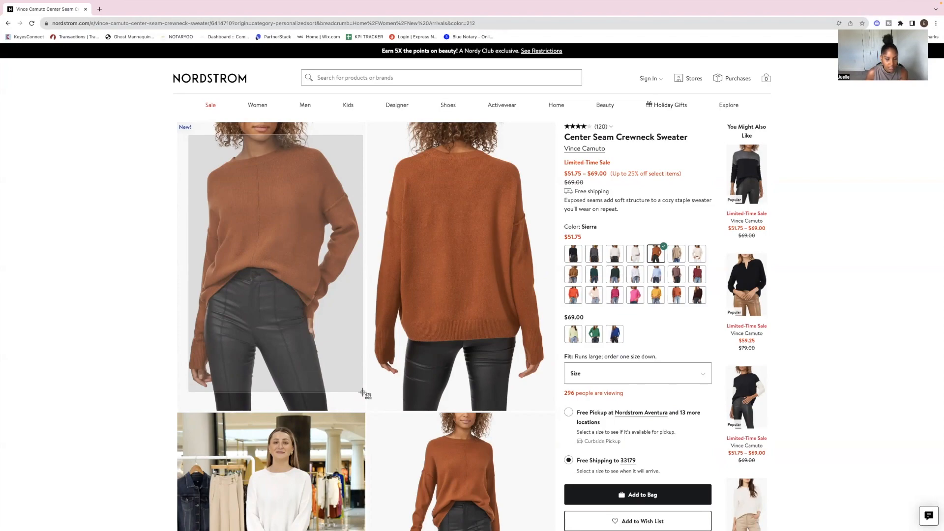
left_click_drag(362, 392, 363, 392)
- Open the women's Jeans & Denim category
scroll(443, 246, "down", 1)
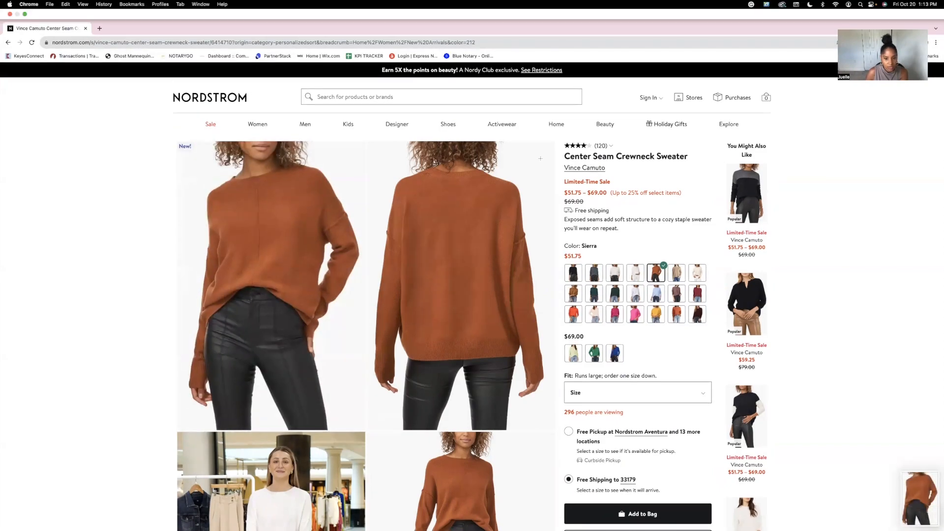
scroll(541, 158, "down", 5)
scroll(337, 398, "down", 2)
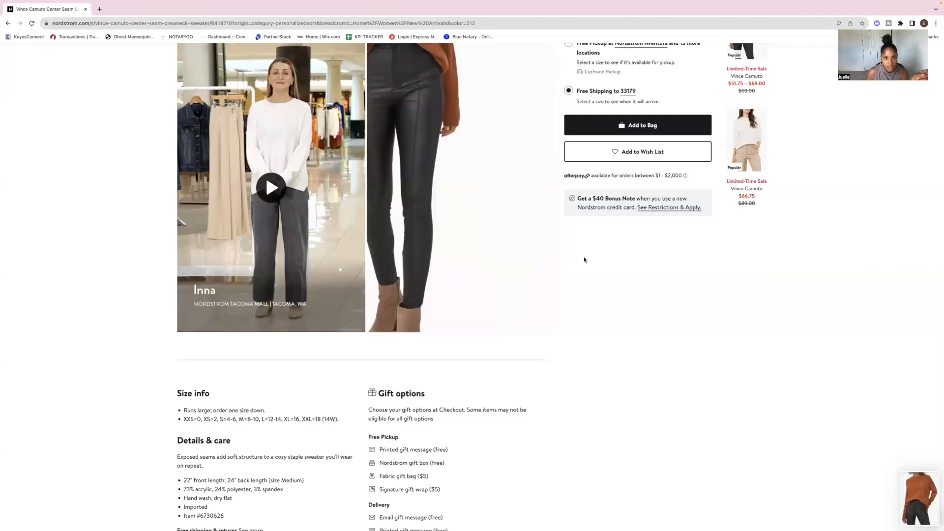
scroll(590, 258, "up", 3)
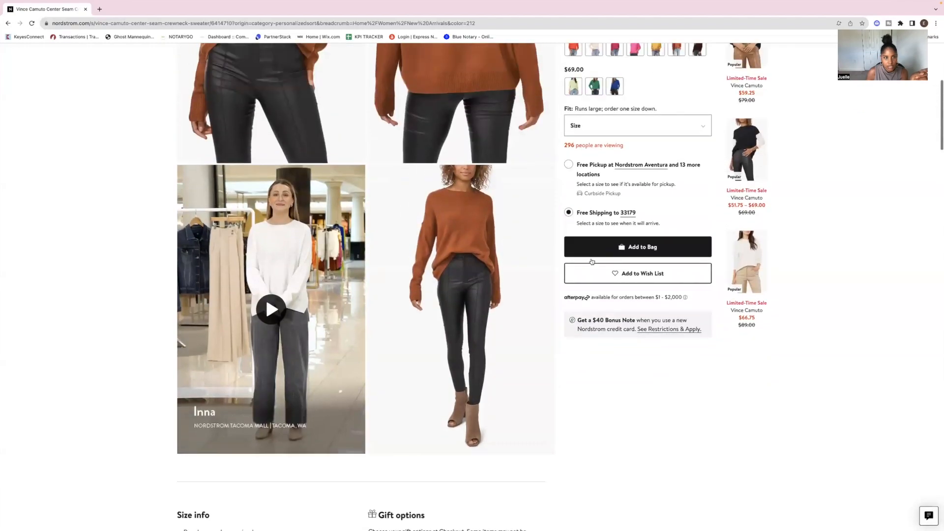
scroll(592, 262, "up", 5)
scroll(592, 262, "down", 3)
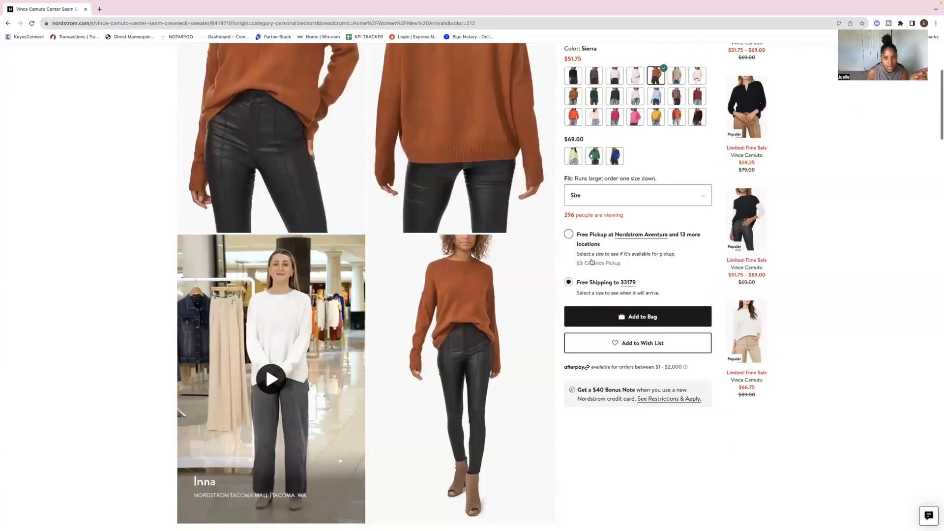
scroll(592, 261, "up", 4)
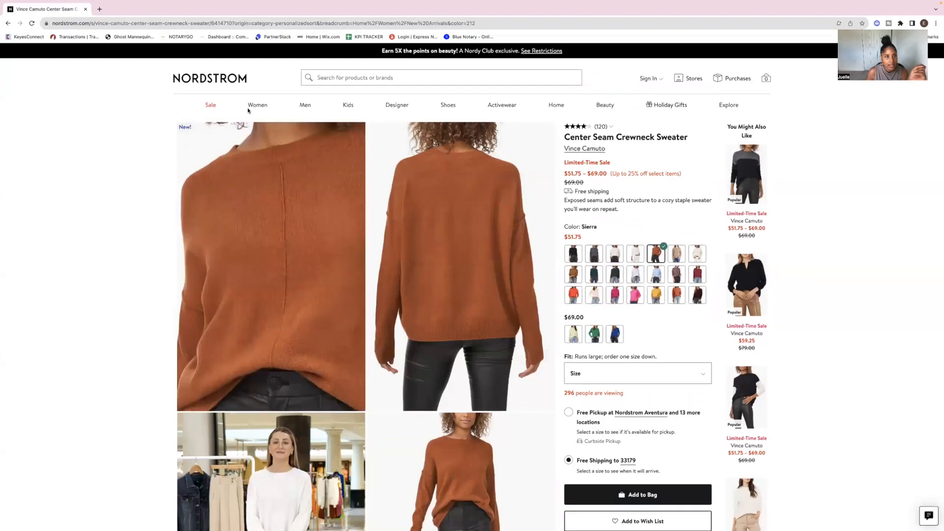
mouse_move(257, 106)
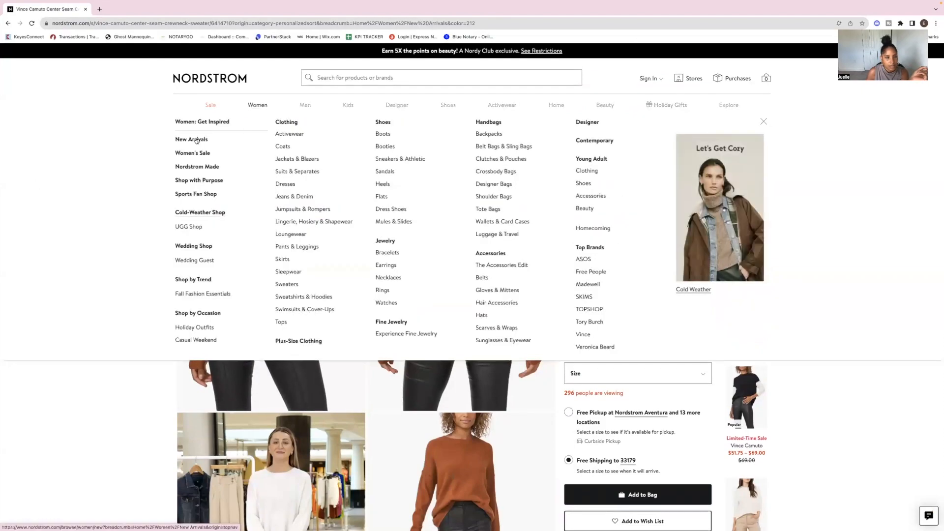
left_click(293, 197)
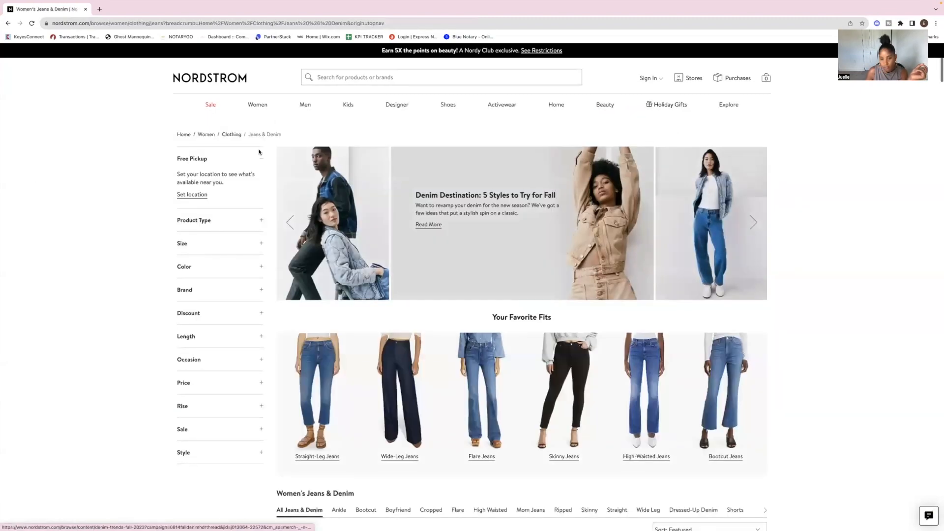
- Open the Wit & Wisdom 'Ab'Solution Skyrise Wide Leg Jeans product page from the listing
scroll(597, 259, "down", 2)
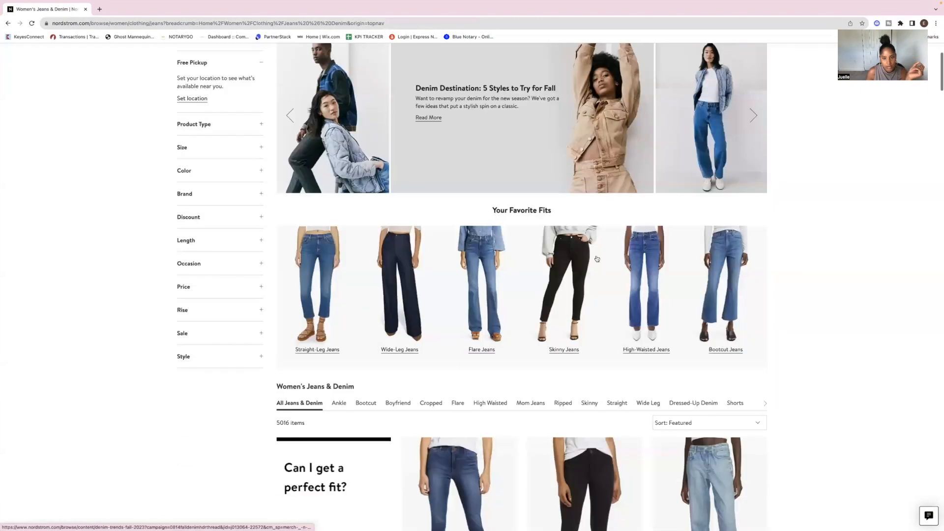
scroll(598, 259, "down", 10)
scroll(597, 259, "down", 12)
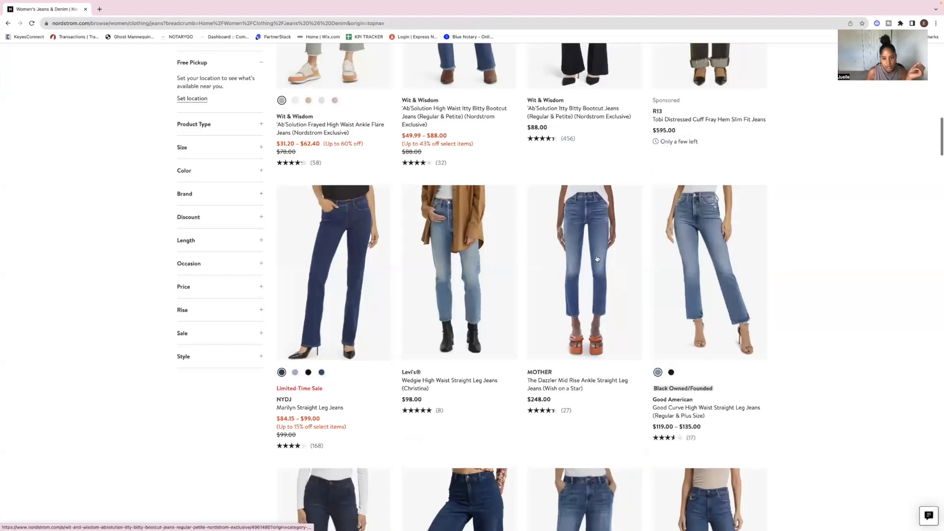
scroll(598, 259, "down", 8)
scroll(597, 258, "up", 2)
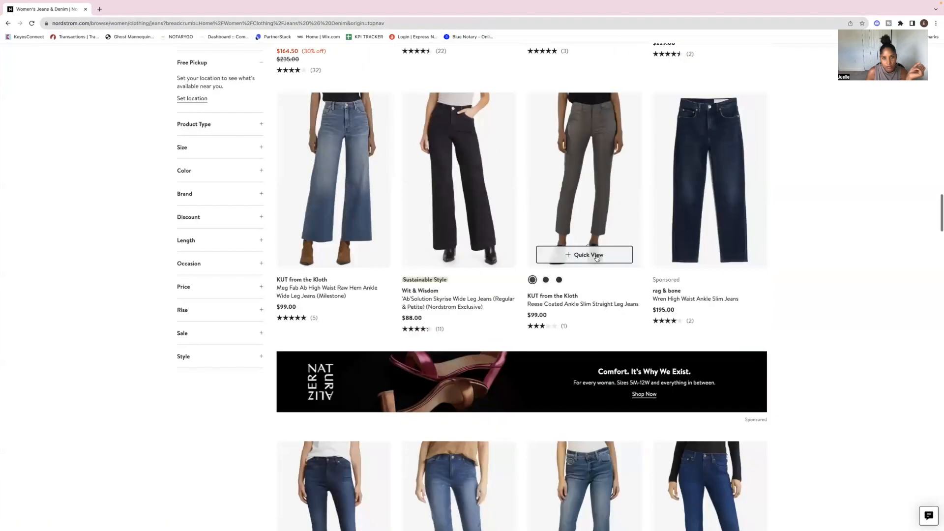
left_click(459, 236)
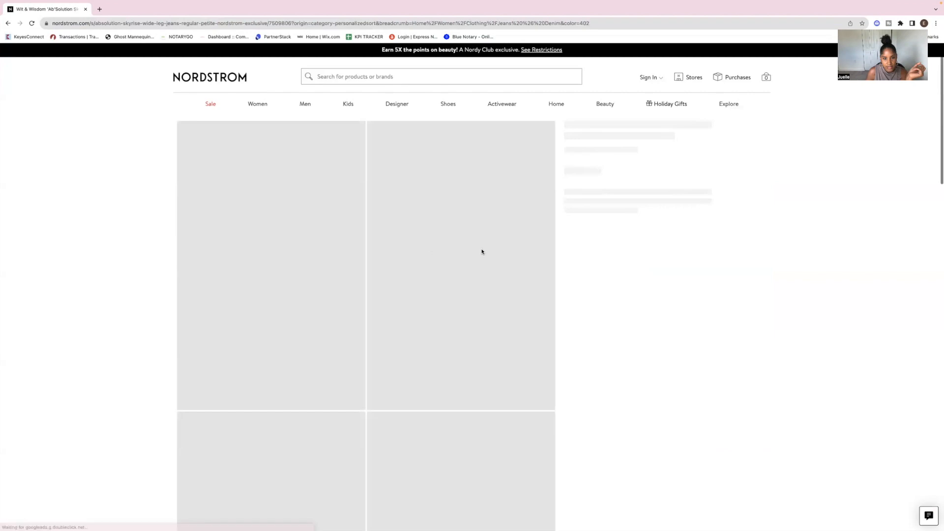
- Show all product photos and capture a screenshot of the jeans' full-length flat photo
scroll(482, 249, "down", 10)
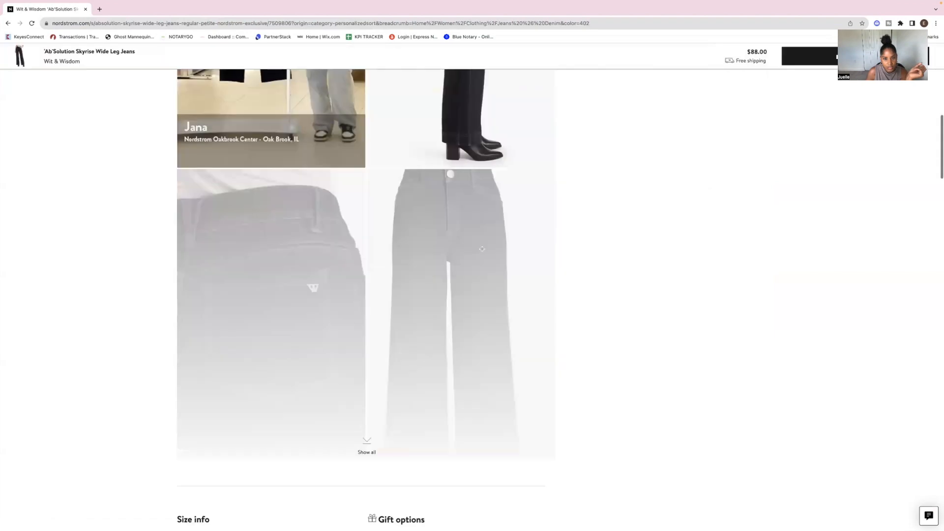
left_click(366, 447)
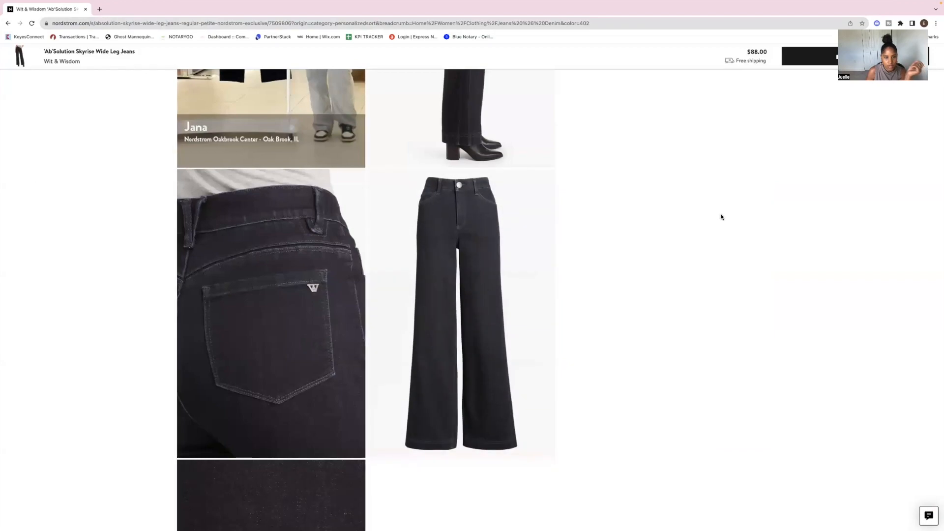
key("super+shift+4")
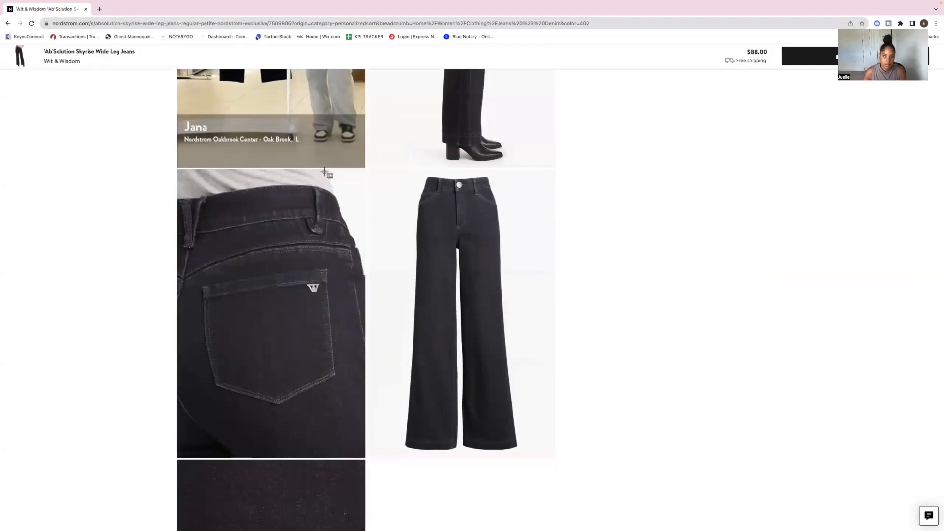
left_click_drag(381, 171, 545, 461)
- Exit the browser's full-screen mode and switch to Safari
scroll(525, 171, "up", 10)
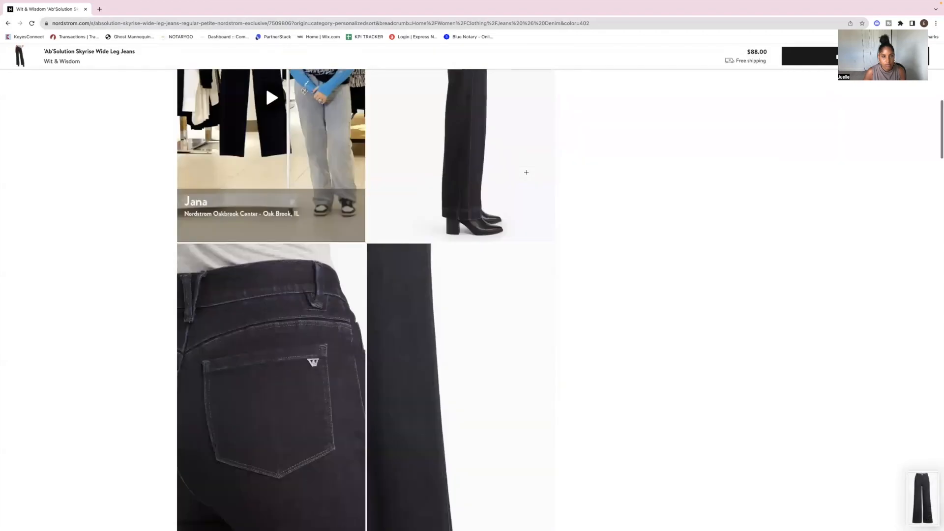
key("super+shift+4")
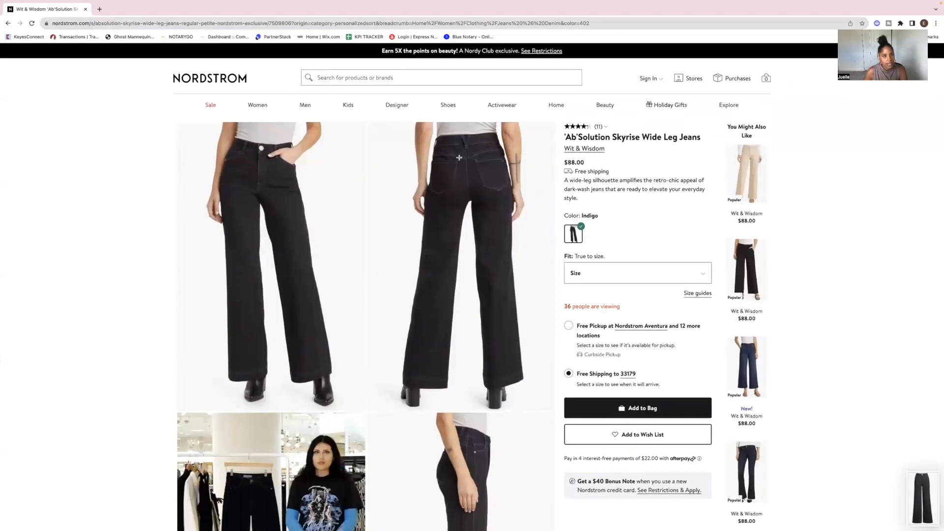
mouse_move(142, 4)
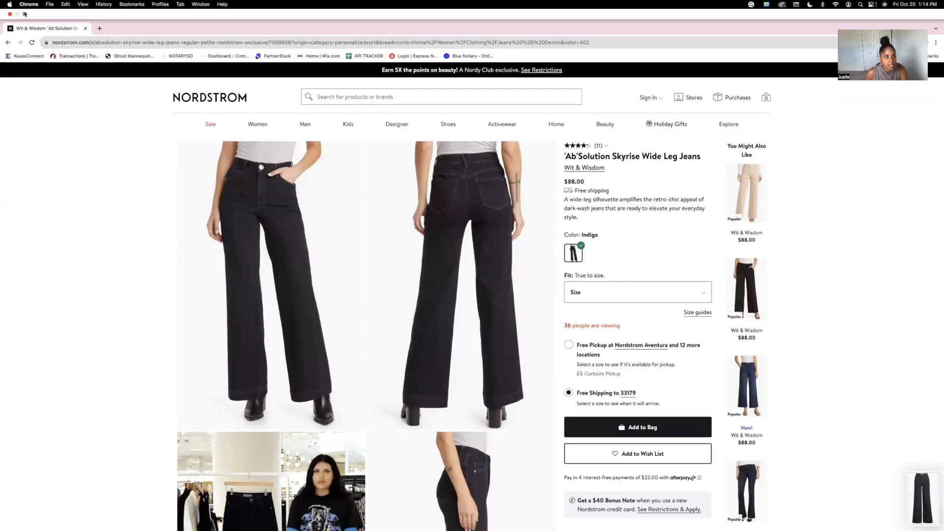
left_click(25, 14)
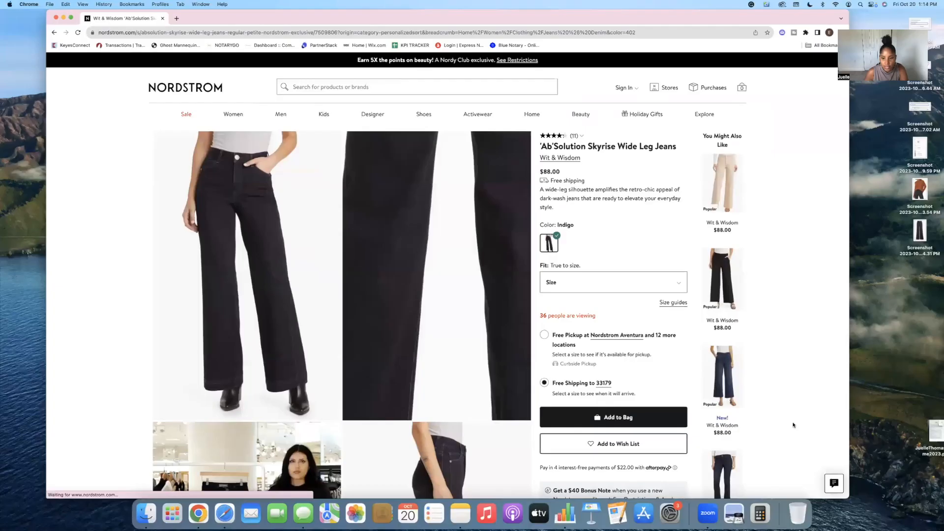
left_click(223, 514)
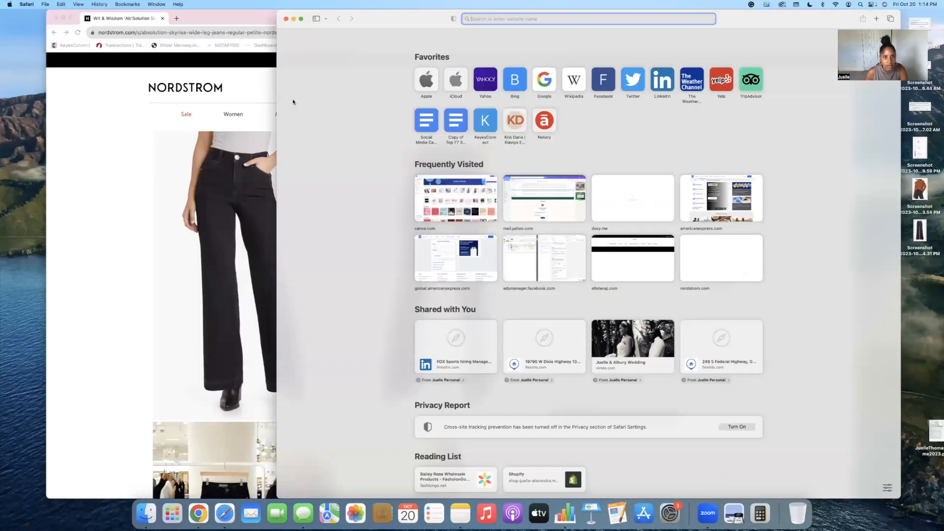
- Open canva.com and start a new blank Instagram Post design
type("canva.com")
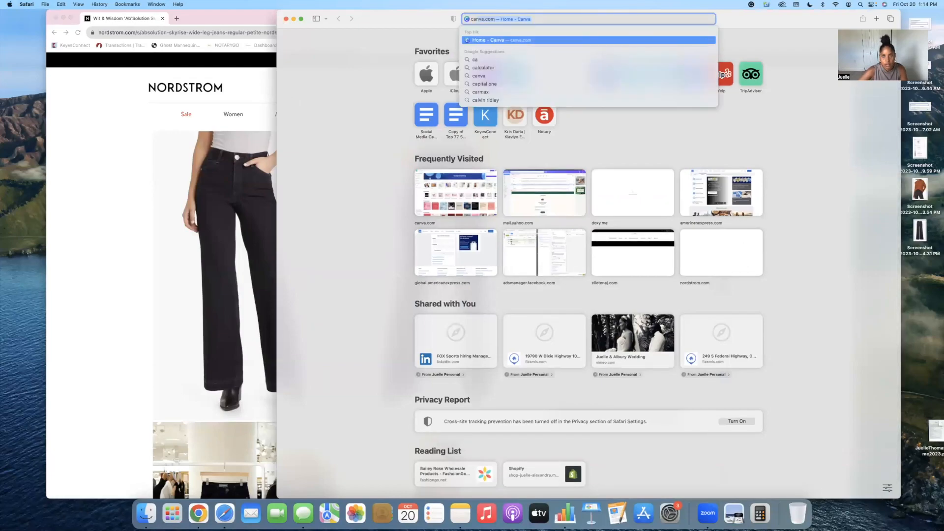
key("Return")
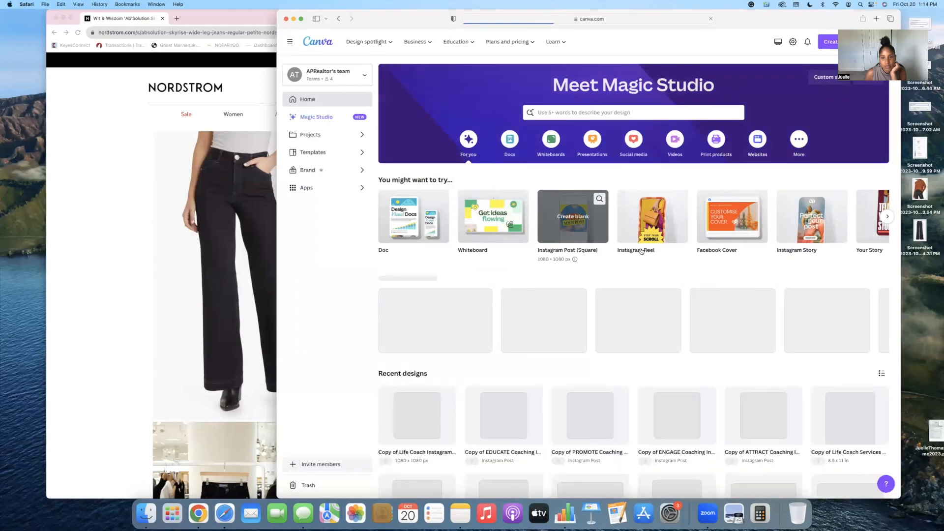
left_click(562, 221)
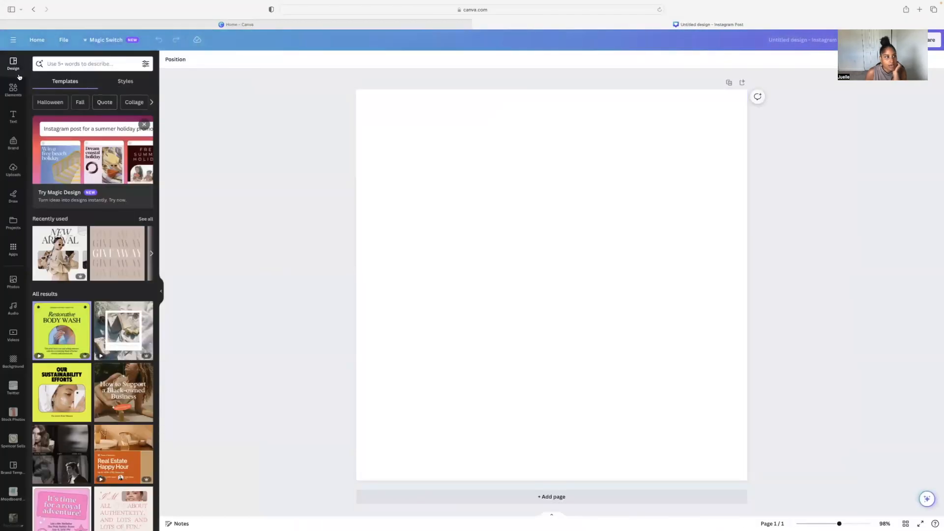
- Upload the sweater and jeans screenshots from the Desktop to the design's uploads
left_click(13, 169)
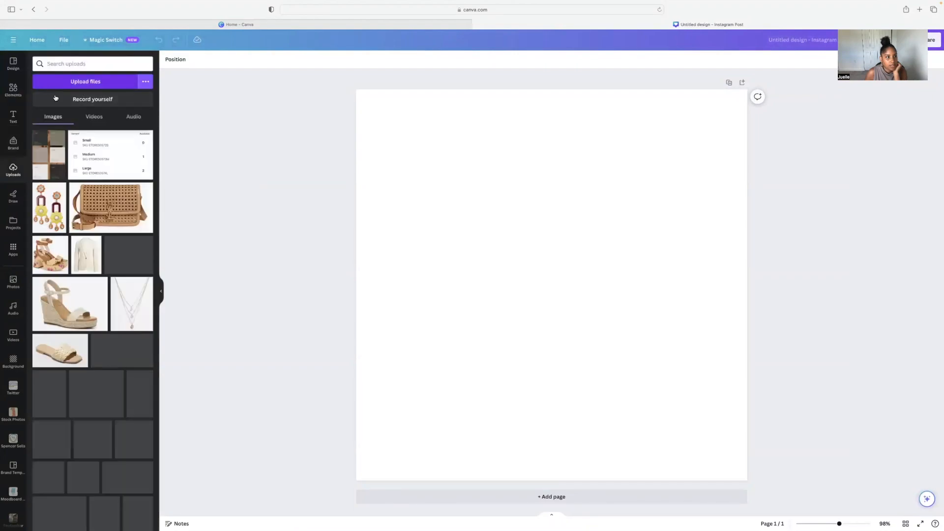
left_click(69, 86)
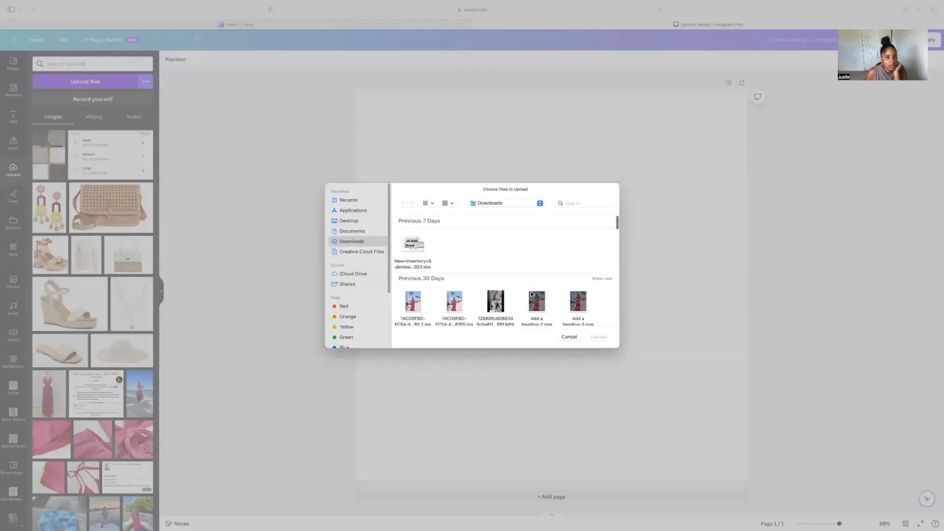
left_click(348, 221)
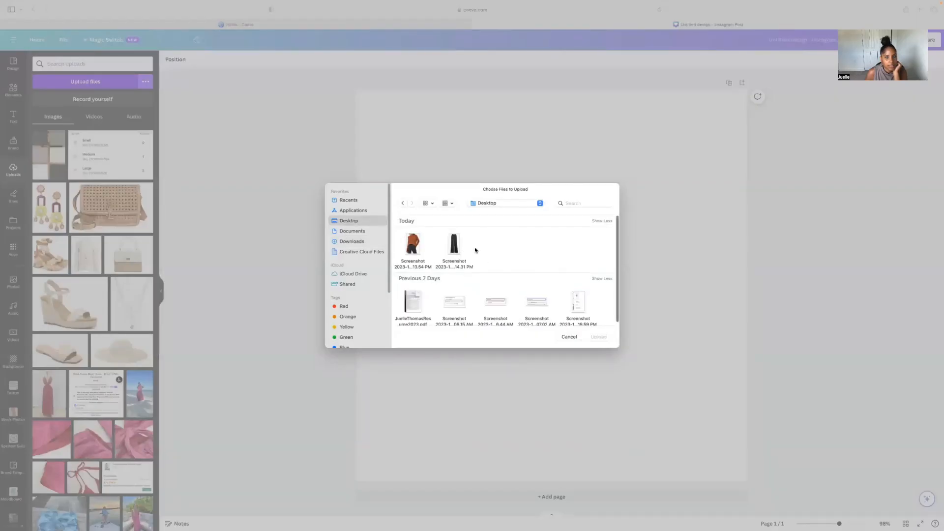
left_click_drag(474, 249, 381, 242)
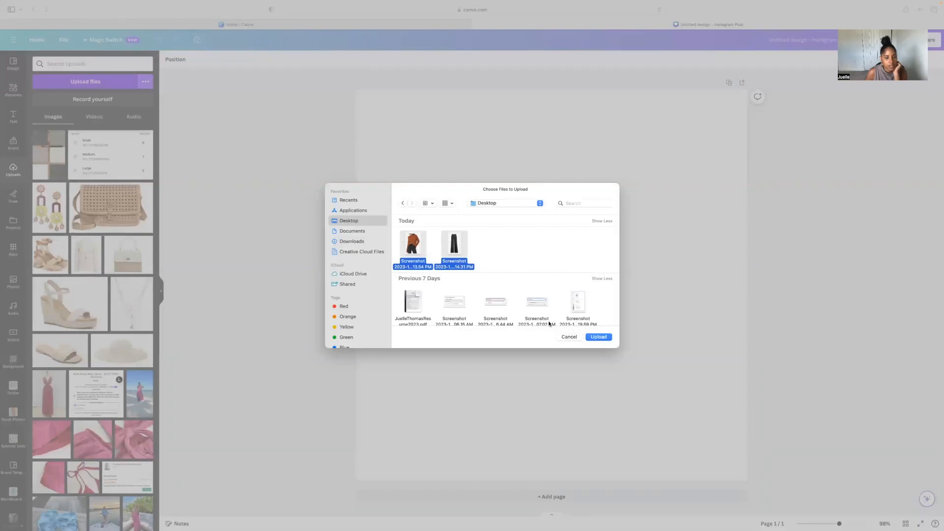
left_click(599, 338)
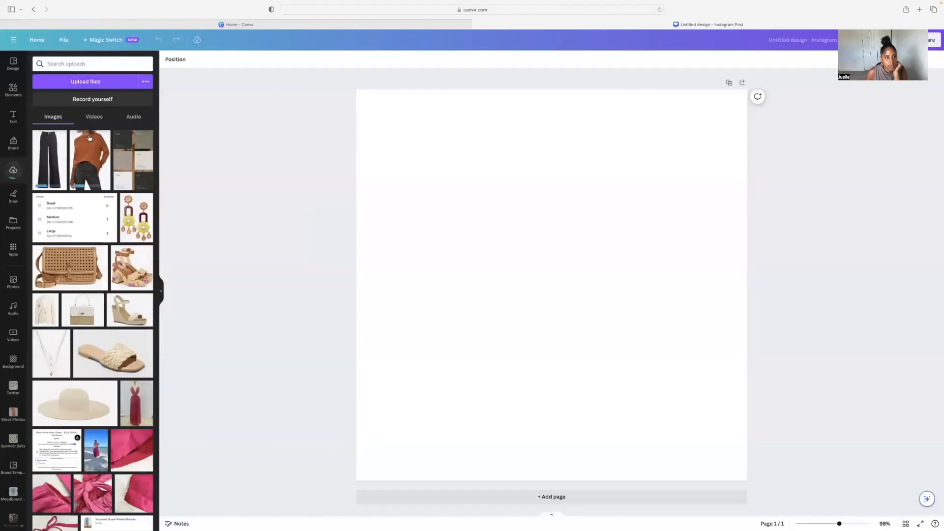
- Add the sweater and jeans images to the canvas, placing the jeans to the right of the sweater
left_click(89, 147)
left_click_drag(526, 196, 446, 149)
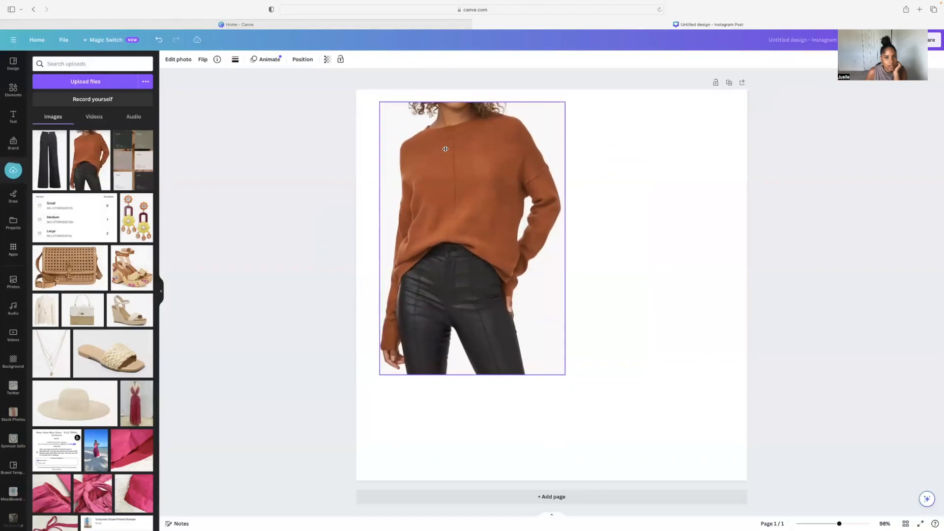
left_click(57, 165)
left_click_drag(552, 218, 653, 245)
left_click(746, 257)
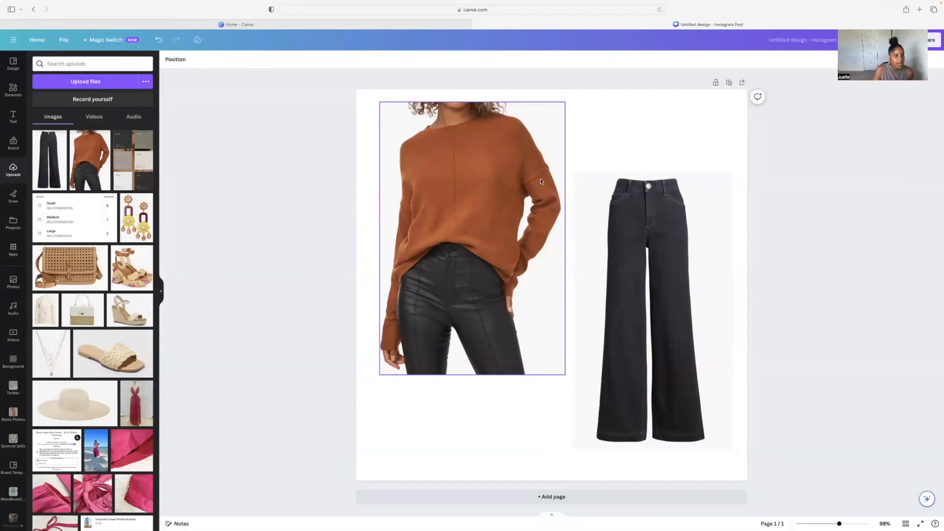
- Remove the sweater photo's background with BG Remover and open its brush refinement tools
left_click(465, 128)
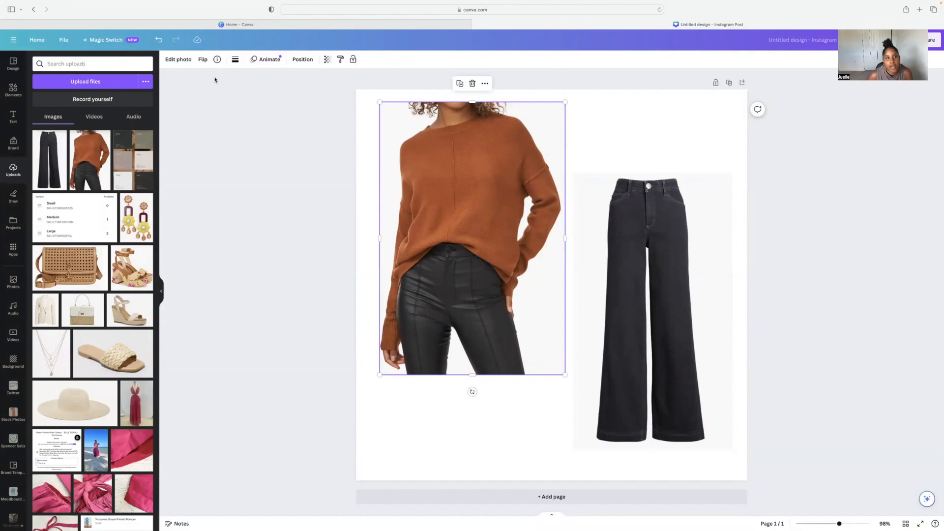
left_click(178, 60)
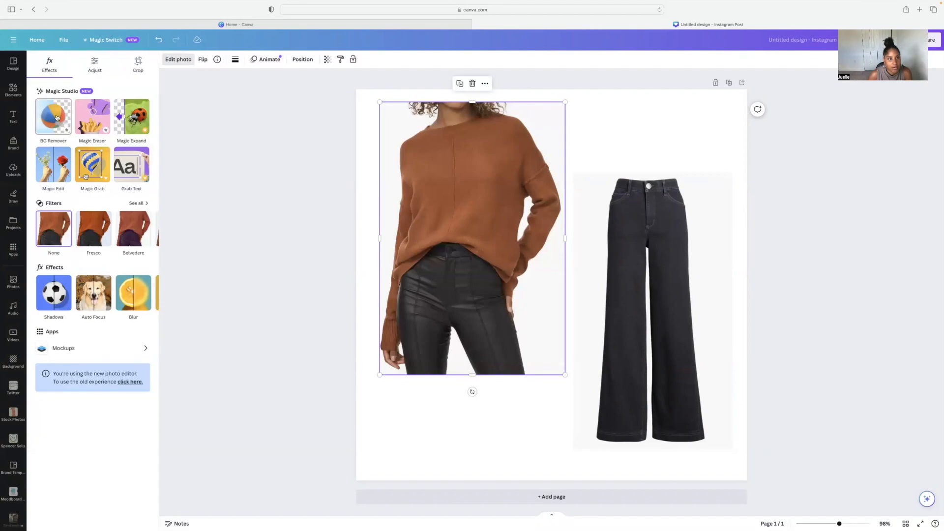
left_click(45, 125)
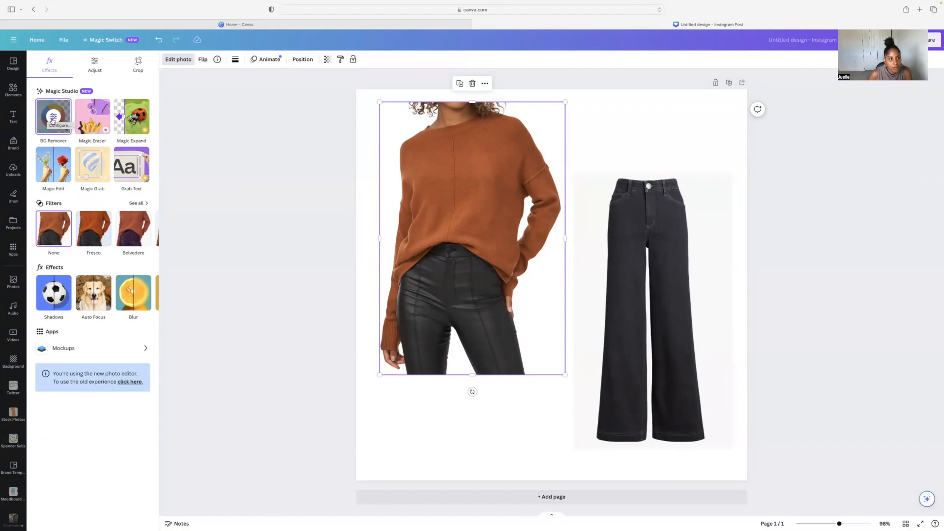
left_click(52, 121)
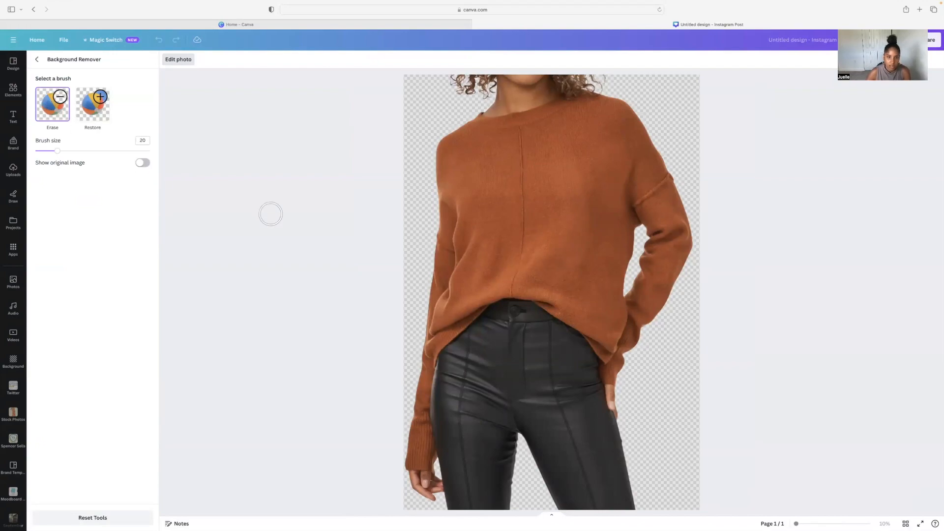
- Erase the leather pants from the sweater cutout with the Erase brush, setting the brush size to 38
mouse_move(656, 498)
left_mouse_down()
mouse_move(557, 503)
mouse_move(636, 489)
mouse_move(538, 485)
mouse_move(628, 475)
mouse_move(584, 475)
mouse_move(540, 479)
mouse_move(517, 505)
mouse_move(457, 507)
left_mouse_up()
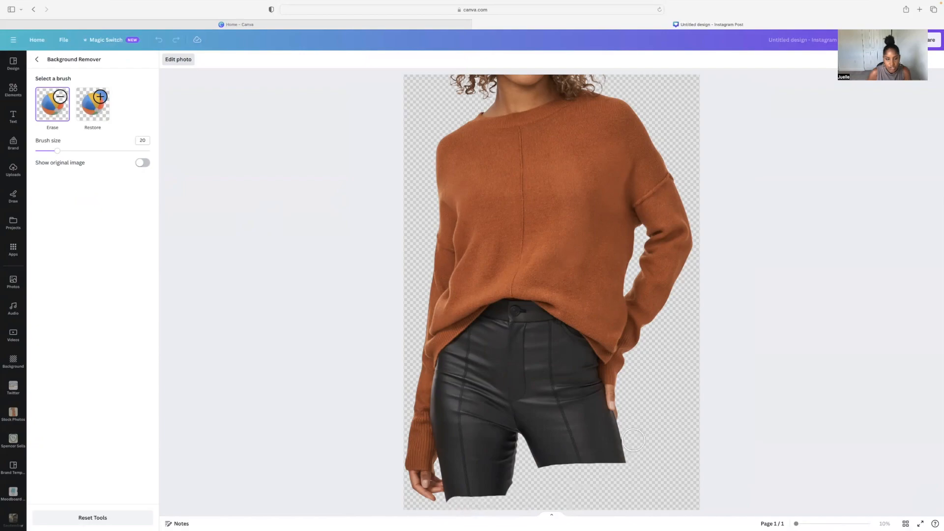
mouse_move(57, 153)
left_mouse_down()
mouse_move(105, 152)
mouse_move(43, 151)
mouse_move(77, 152)
left_mouse_up()
mouse_move(492, 450)
left_mouse_down()
mouse_move(500, 481)
mouse_move(513, 365)
mouse_move(544, 459)
mouse_move(625, 452)
mouse_move(575, 446)
left_mouse_up()
mouse_move(610, 432)
left_mouse_down()
mouse_move(610, 408)
mouse_move(556, 410)
mouse_move(515, 326)
mouse_move(504, 324)
mouse_move(455, 370)
mouse_move(453, 435)
mouse_move(472, 474)
mouse_move(430, 475)
mouse_move(459, 484)
left_mouse_up()
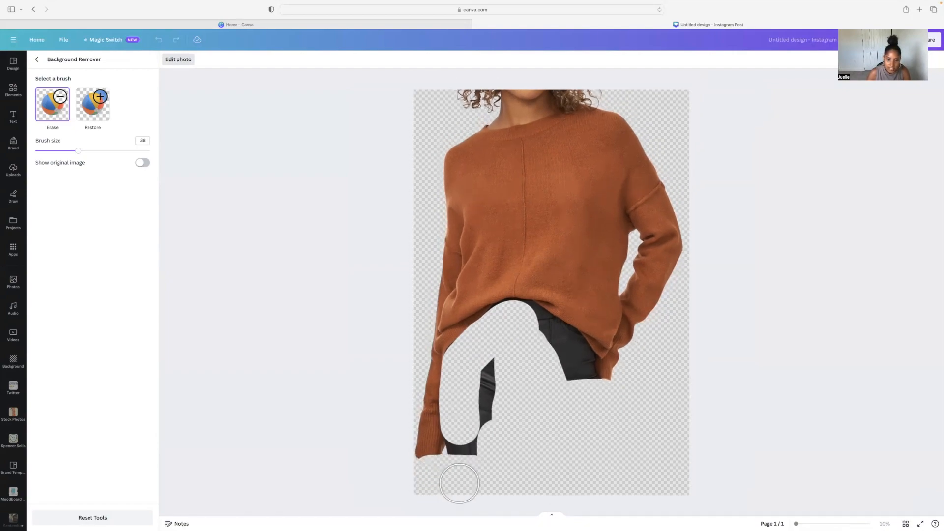
- Touch up the sweater cutout, restoring a patch near the hand and erasing the remaining pants and the head
left_click(95, 111)
left_click_drag(497, 450, 431, 466)
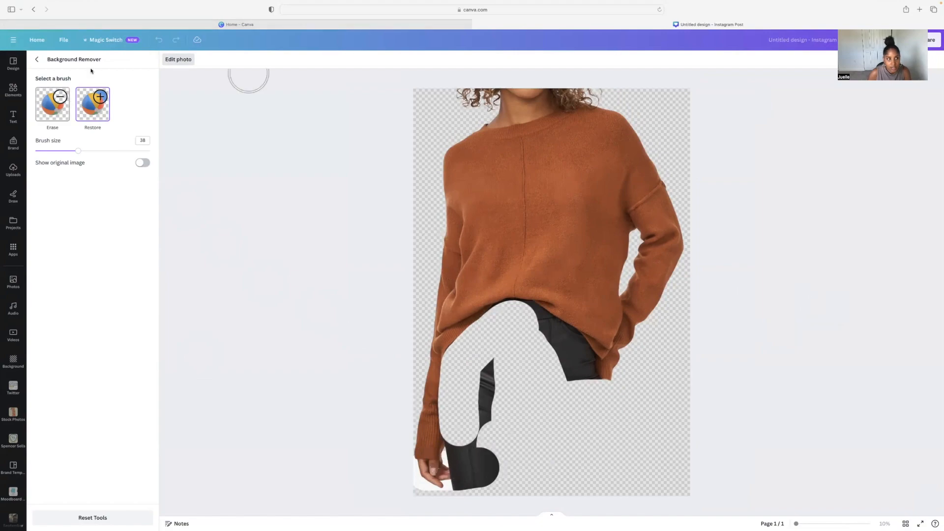
left_click(52, 118)
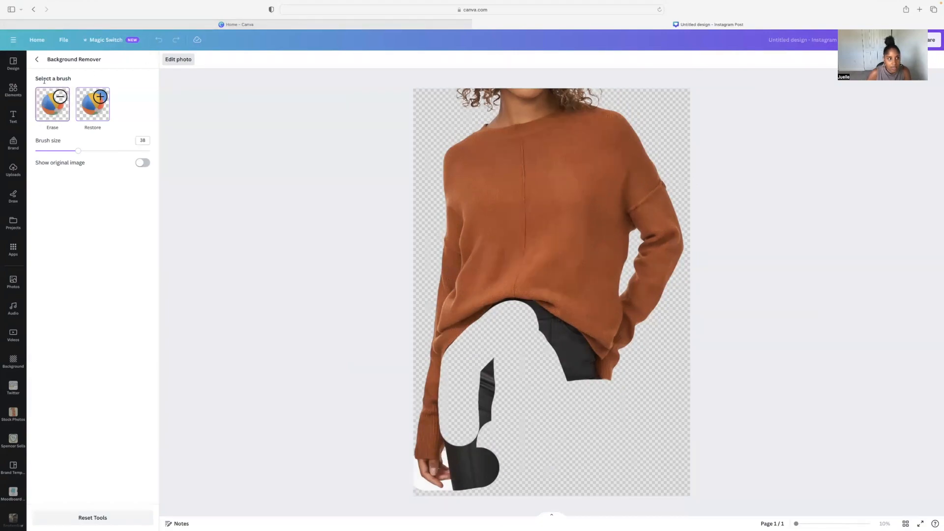
mouse_move(510, 451)
left_mouse_down()
mouse_move(461, 482)
mouse_move(420, 482)
mouse_move(464, 476)
mouse_move(485, 359)
mouse_move(513, 341)
mouse_move(522, 321)
mouse_move(565, 348)
mouse_move(581, 377)
mouse_move(550, 334)
left_mouse_up()
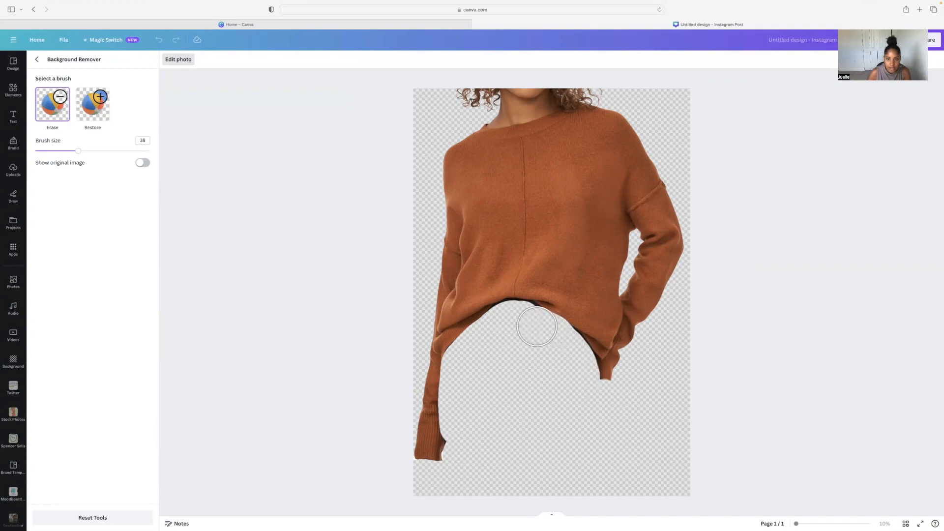
mouse_move(439, 88)
left_mouse_down()
mouse_move(592, 84)
mouse_move(502, 108)
mouse_move(494, 106)
mouse_move(601, 87)
left_mouse_up()
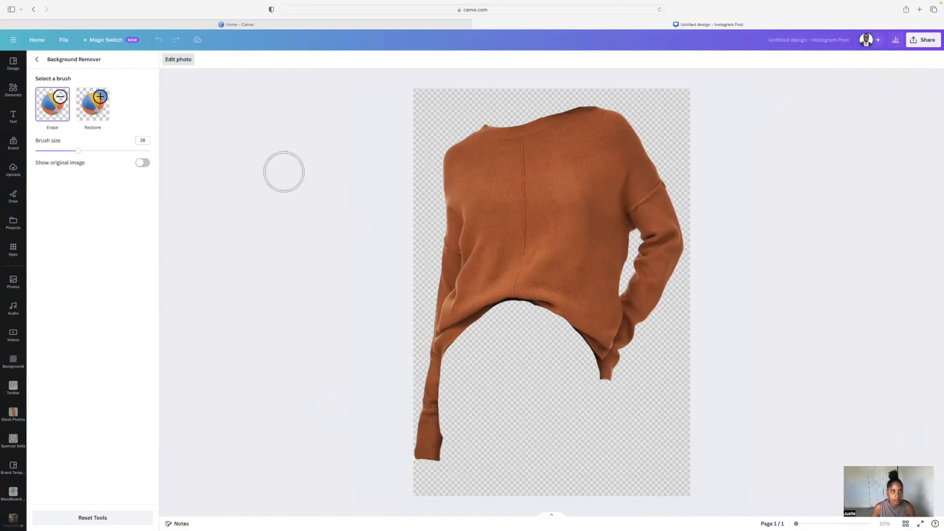
left_click(35, 60)
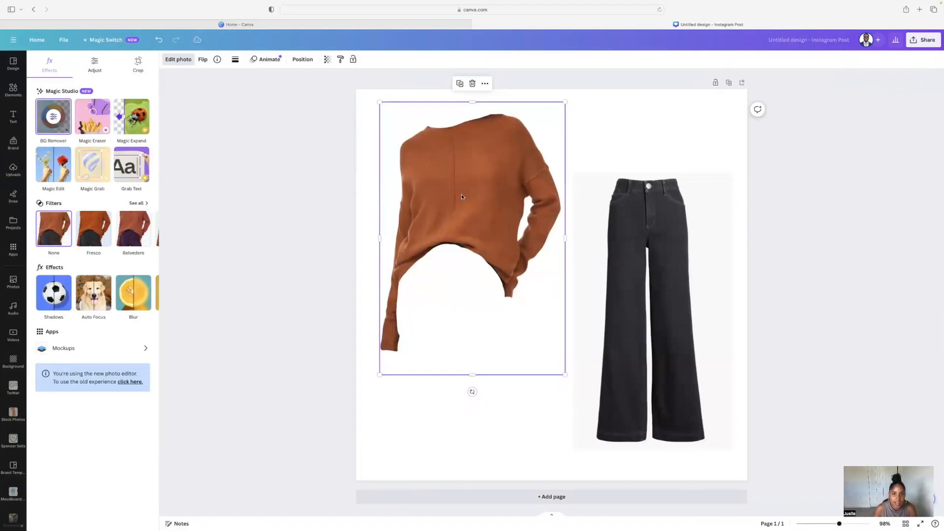
- Shrink the sweater cutout and reposition it near the top left of the canvas
left_click_drag(497, 205, 489, 208)
left_click_drag(559, 377, 514, 313)
left_click_drag(445, 202, 497, 207)
mouse_move(658, 228)
left_mouse_down()
mouse_move(497, 271)
mouse_move(592, 261)
mouse_move(659, 232)
left_mouse_up()
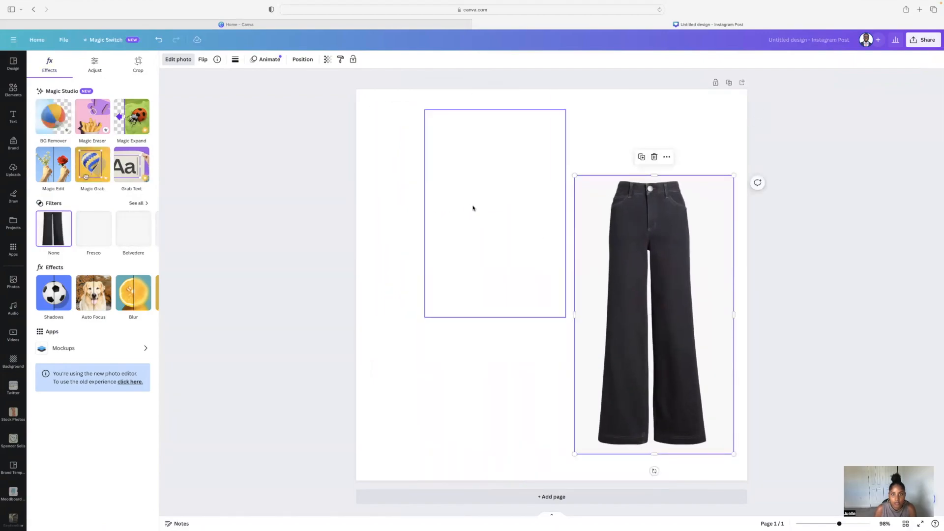
mouse_move(472, 207)
left_mouse_down()
mouse_move(452, 188)
mouse_move(480, 193)
left_mouse_up()
left_click(634, 235)
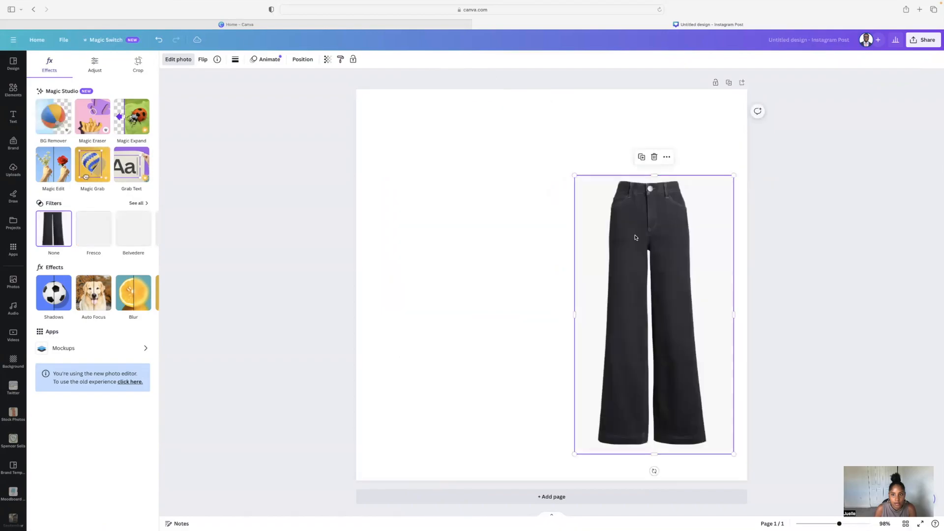
left_click(483, 204)
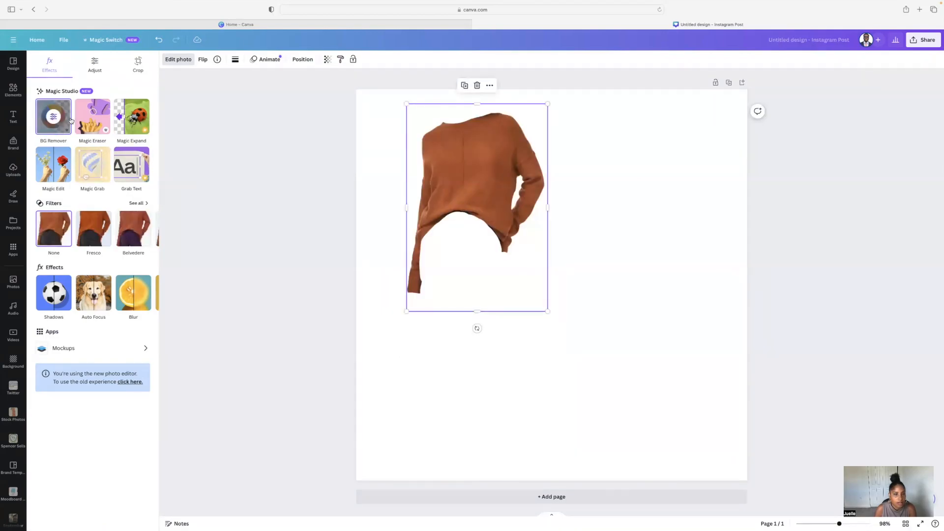
left_click(20, 65)
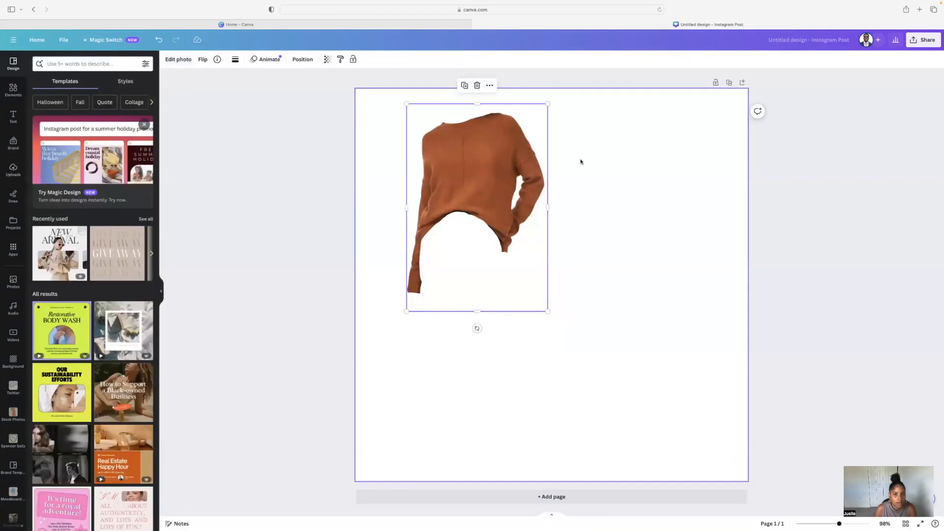
left_click(659, 207)
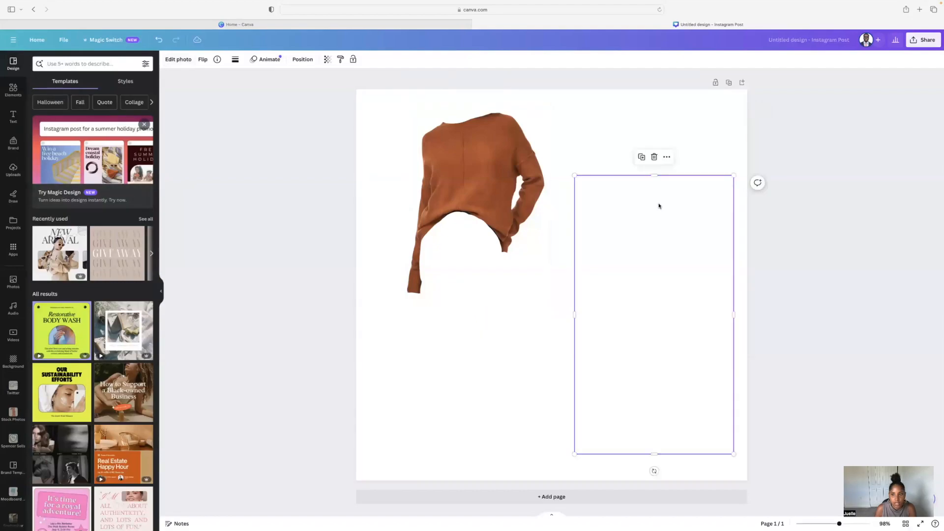
double_click(624, 205)
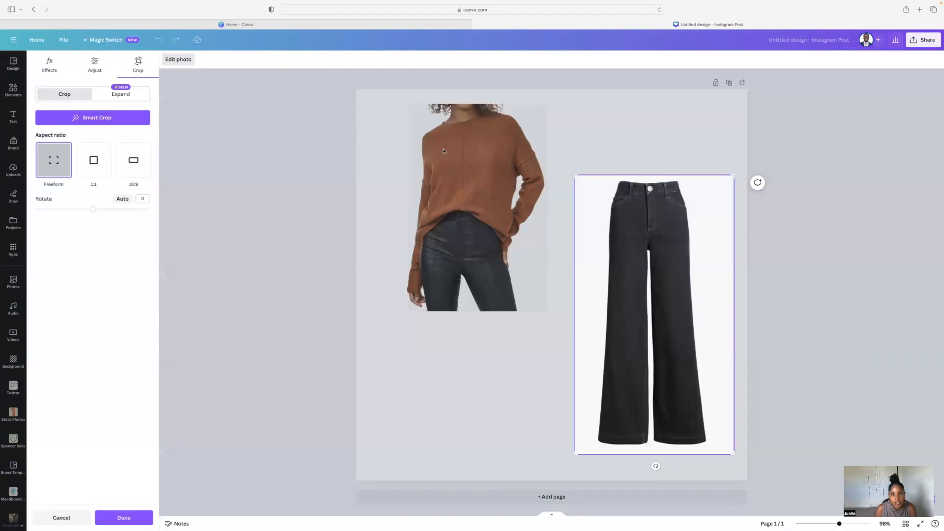
left_click(360, 156)
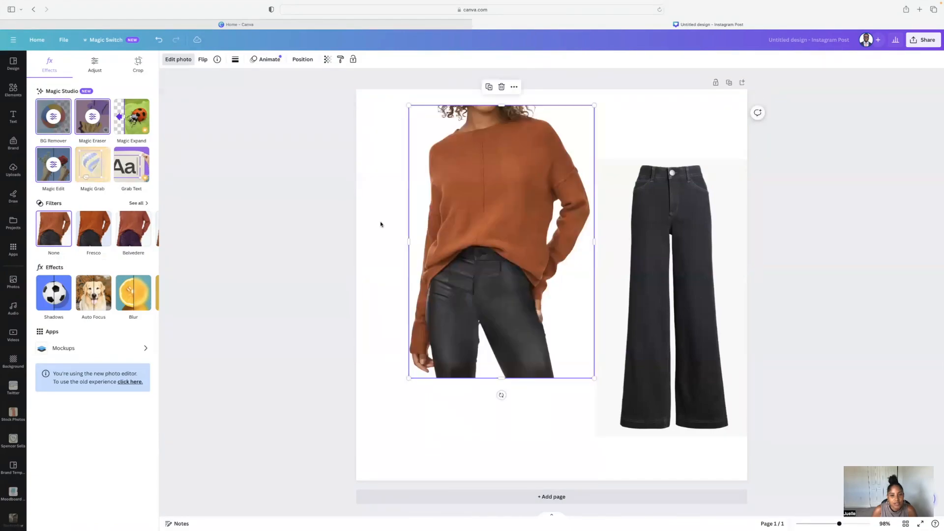
- Try Magic Edit on the sweater photo, then undo the last two changes
mouse_move(513, 206)
left_mouse_down()
mouse_move(462, 206)
mouse_move(496, 205)
left_mouse_up()
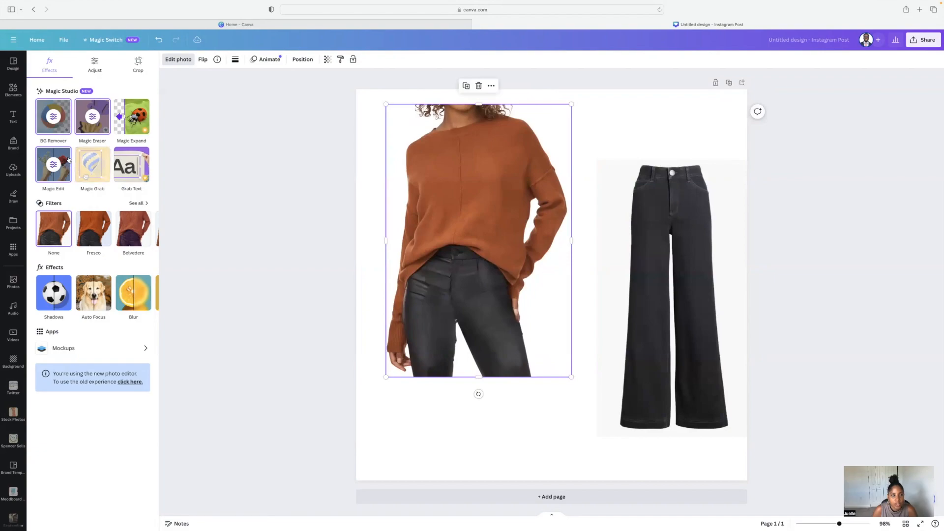
left_click(54, 165)
left_click(159, 41)
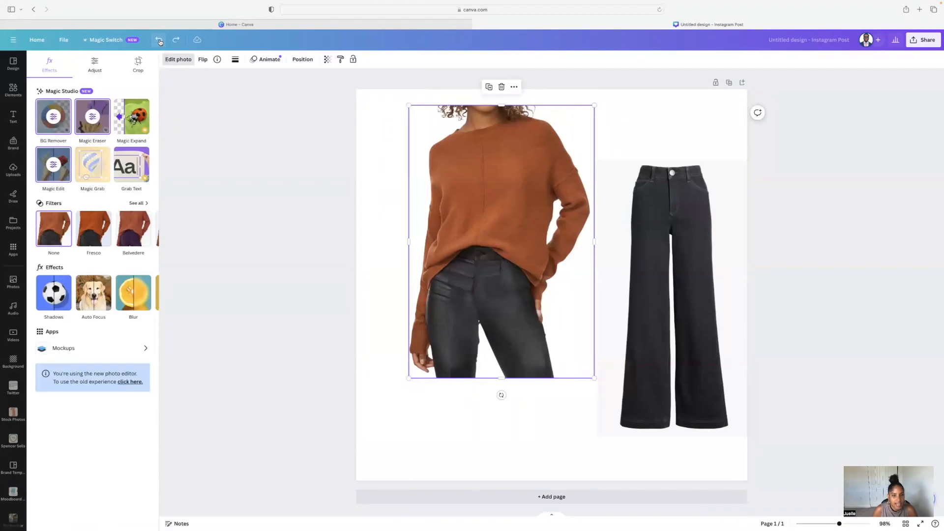
left_click(159, 40)
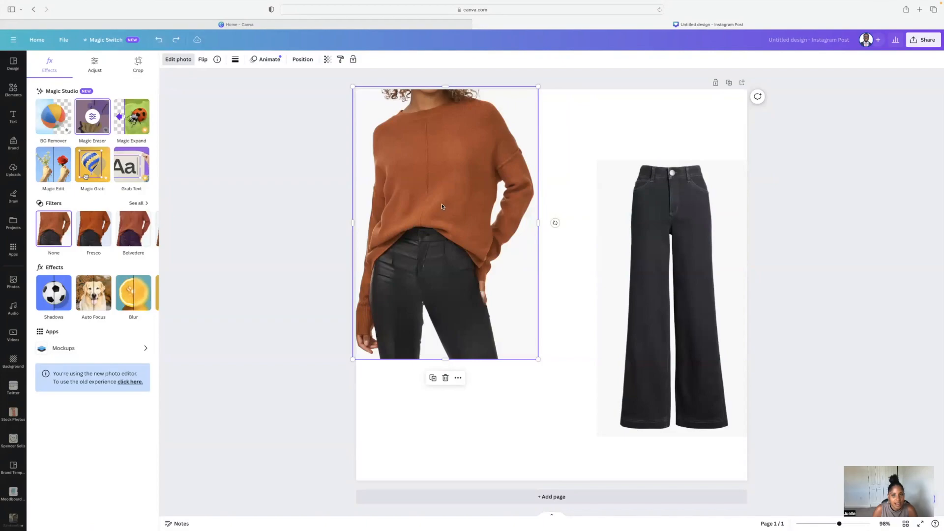
- Crop the sweater photo just below the sweater's hem and reposition it on the canvas
double_click(451, 286)
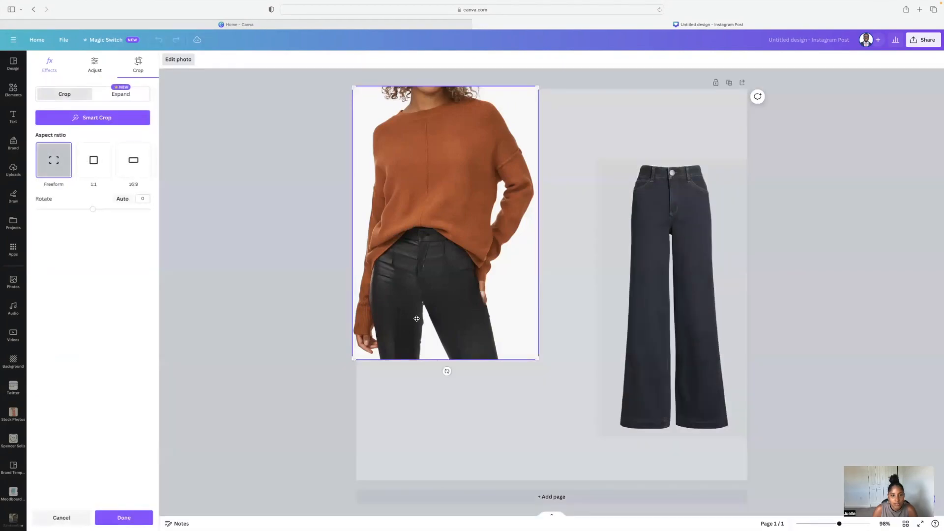
left_click_drag(537, 359, 534, 271)
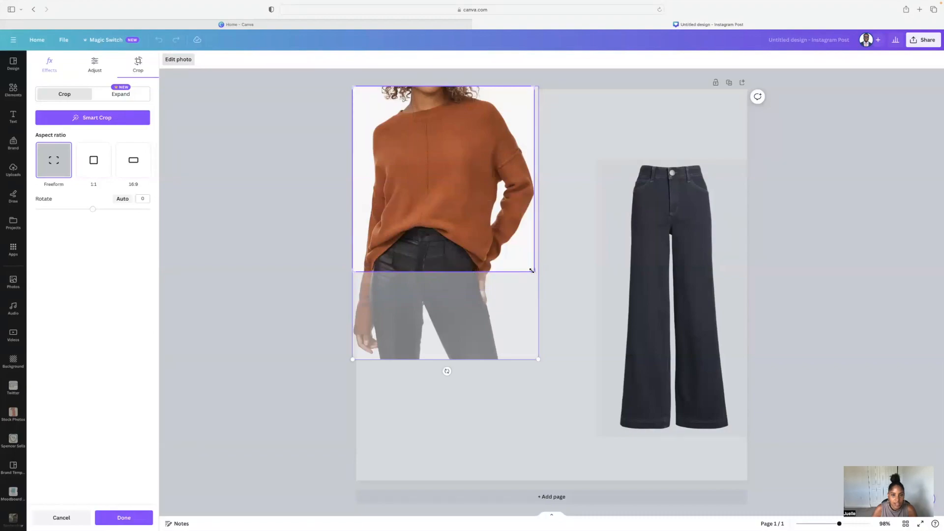
left_click(243, 193)
left_click_drag(425, 216, 448, 235)
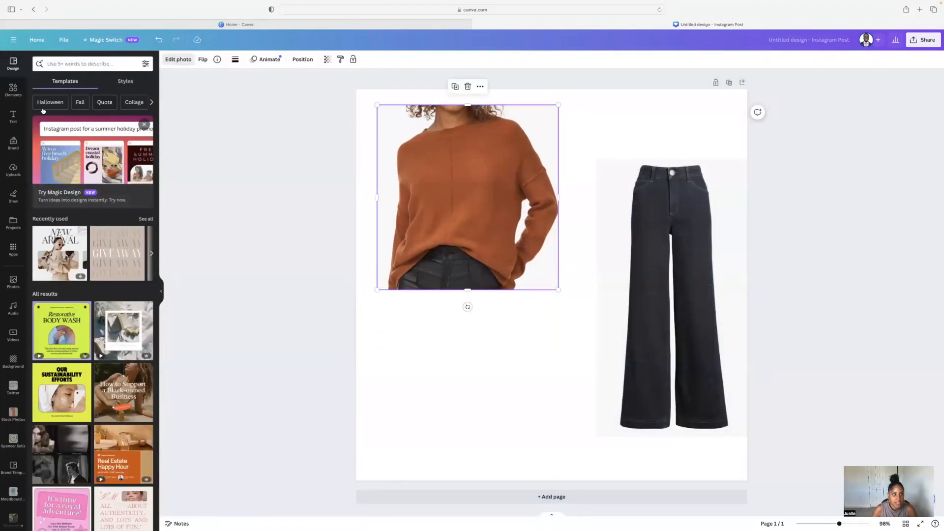
- Crop a little off the top of the sweater photo to trim the hair
left_click(64, 117)
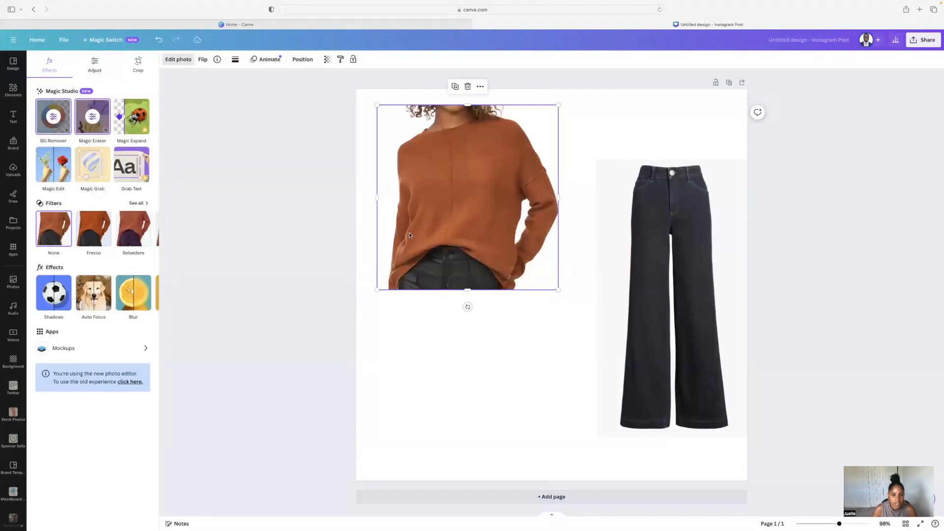
double_click(467, 107)
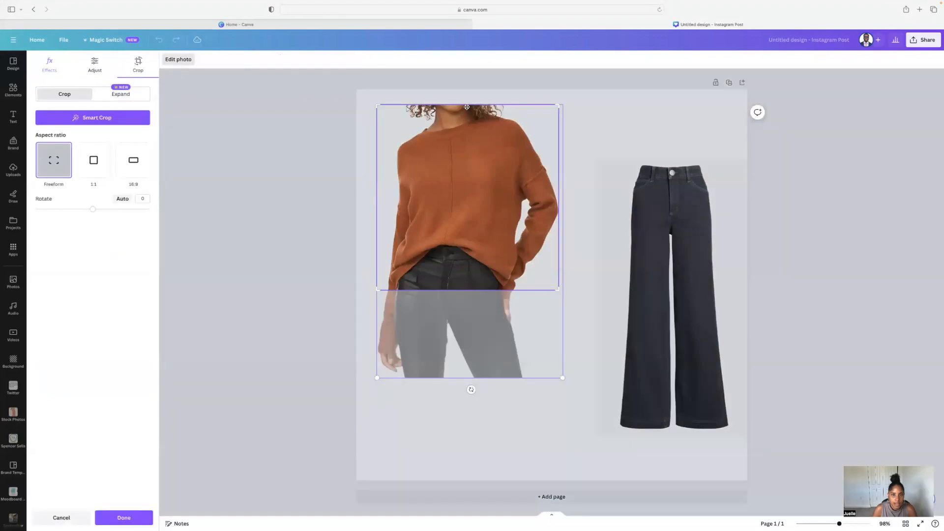
left_click_drag(558, 104, 562, 118)
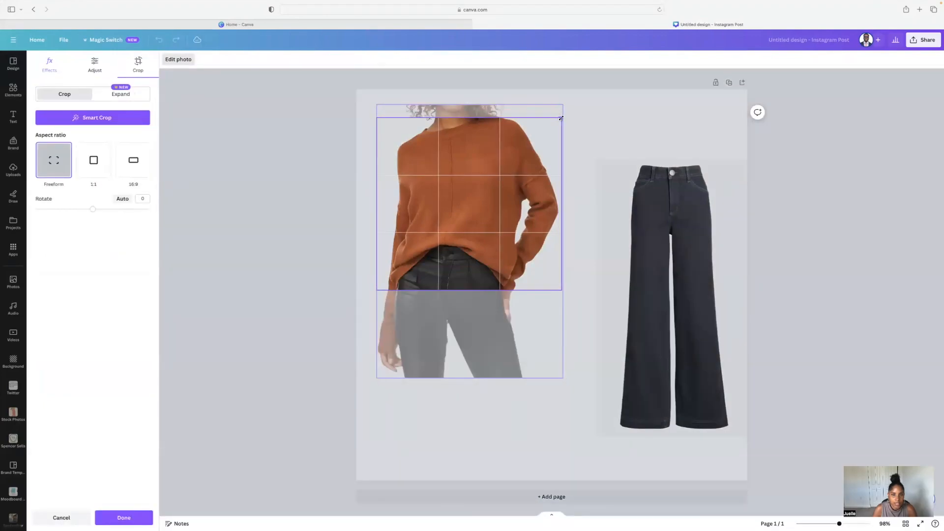
left_click(581, 327)
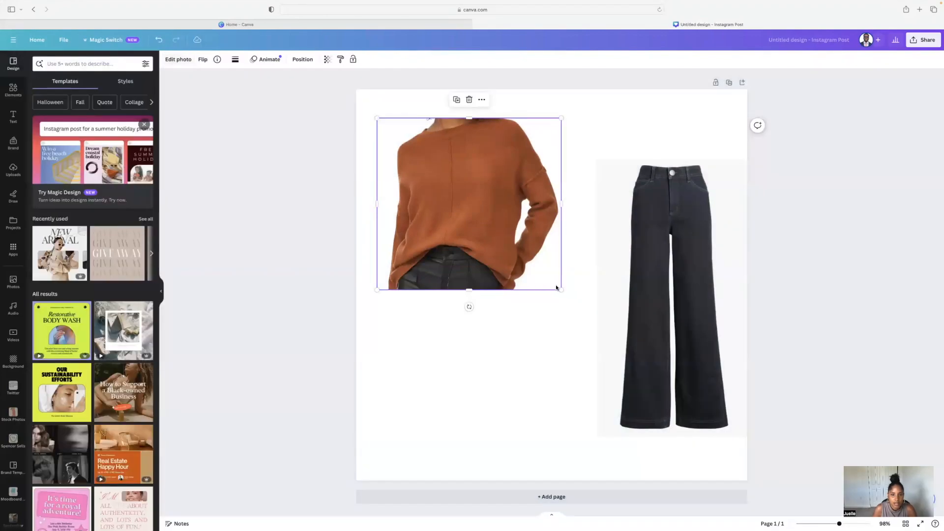
- Shrink the sweater photo and rearrange it and the jeans photo on the canvas
left_click_drag(561, 289, 519, 255)
left_click_drag(458, 231, 468, 217)
left_click_drag(612, 281, 536, 302)
left_click_drag(422, 206, 411, 204)
- Remove the background from the jeans photo and move it under the sweater
left_click(603, 226)
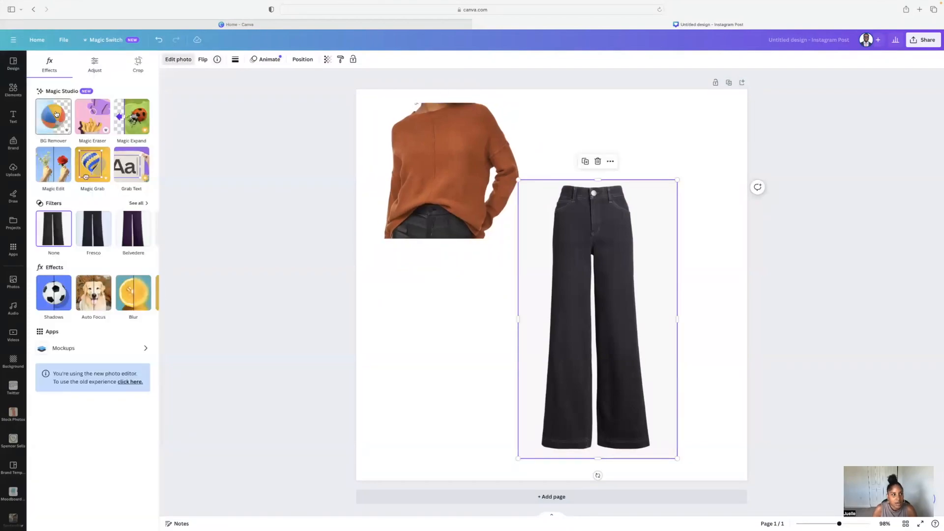
left_click(55, 117)
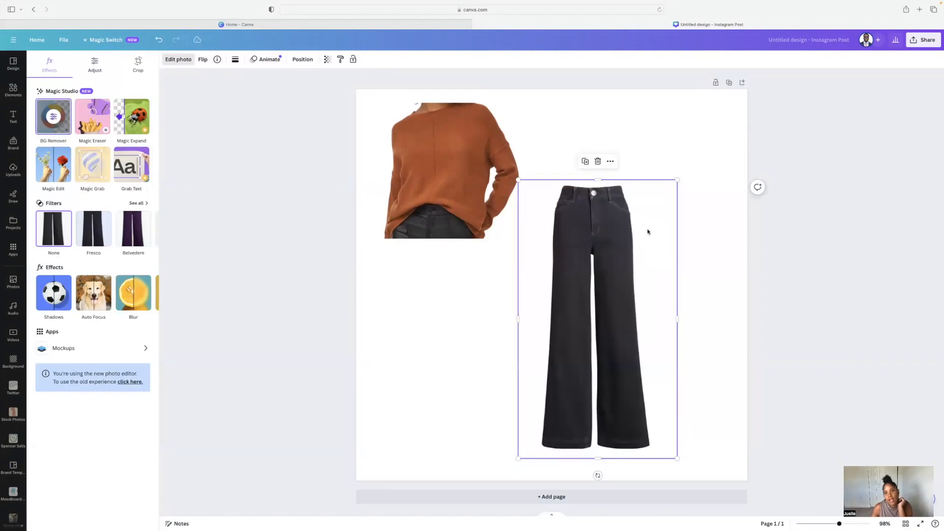
left_click_drag(614, 230, 454, 248)
left_click(586, 282)
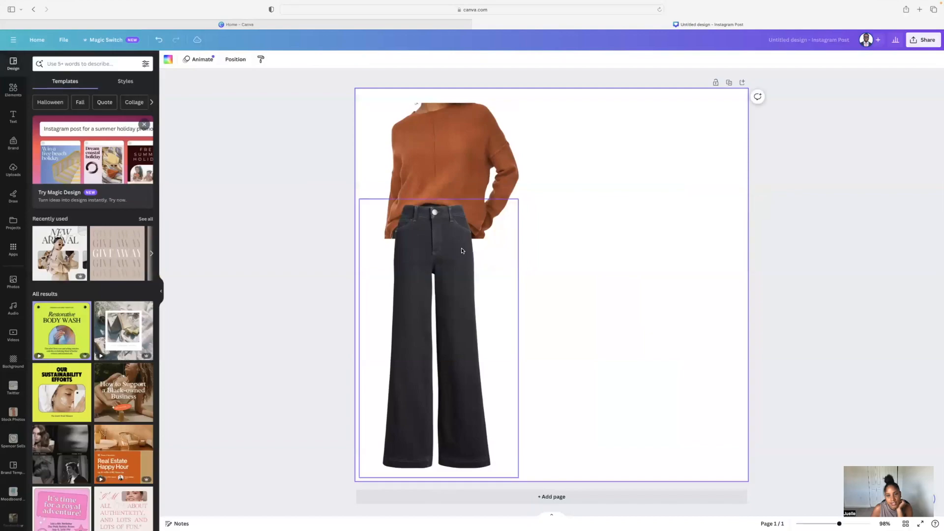
- Reposition the jeans cutout to the right, just below the sweater
left_click(498, 216)
left_click_drag(519, 198, 525, 189)
left_click_drag(470, 224, 525, 236)
left_click(600, 248)
left_click(659, 249)
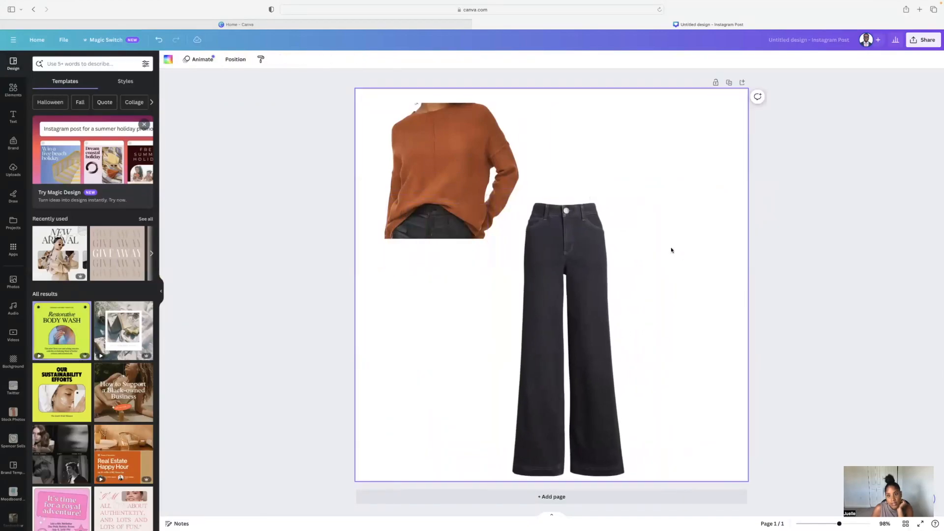
left_click(613, 278)
left_click_drag(623, 291, 630, 271)
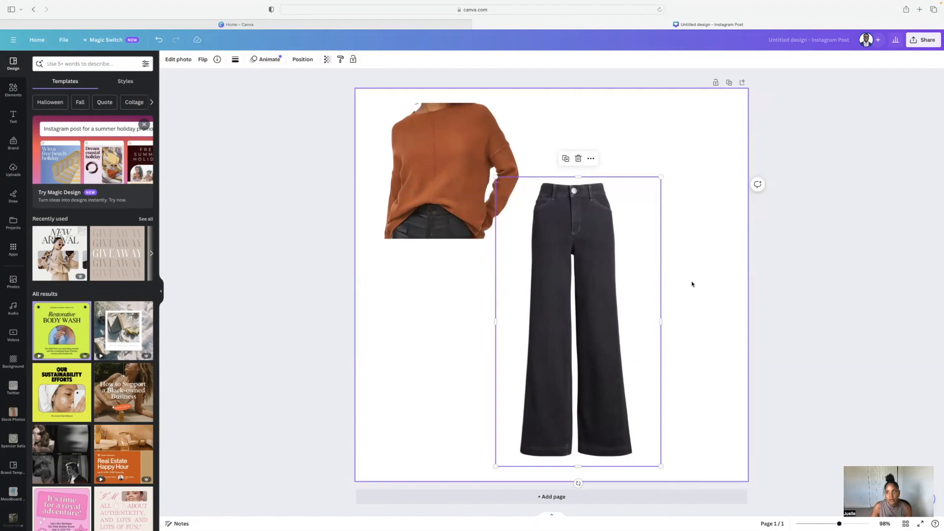
left_click(594, 160)
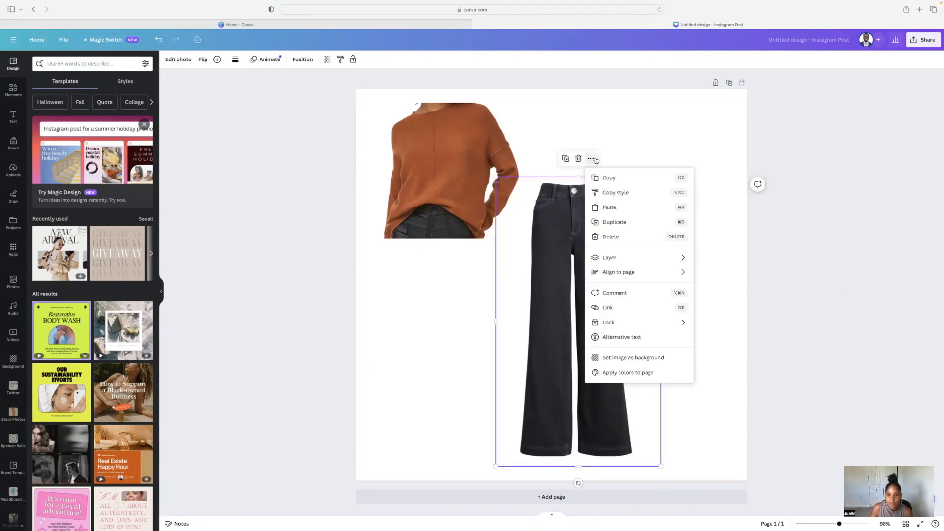
left_click(640, 156)
left_click(470, 178)
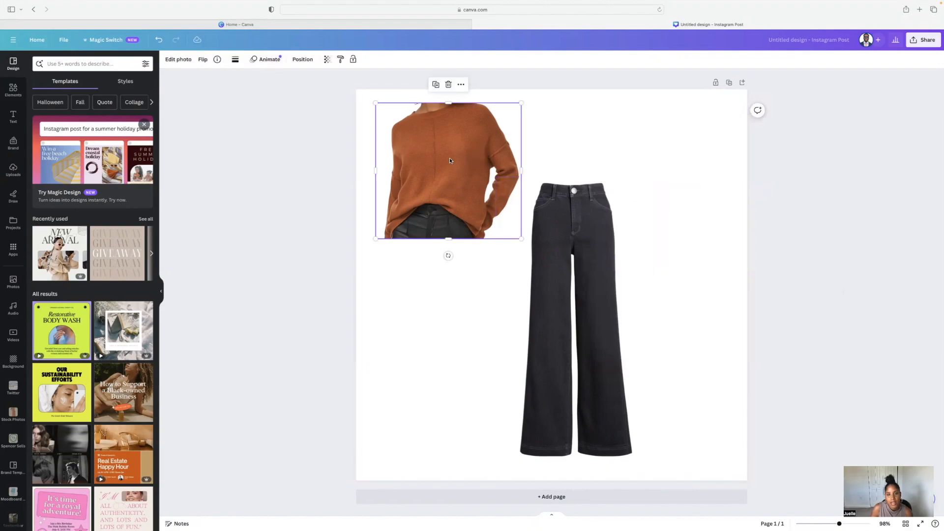
- Switch to the Nordstrom browser window and copy the jeans product page URL
mouse_move(14, 7)
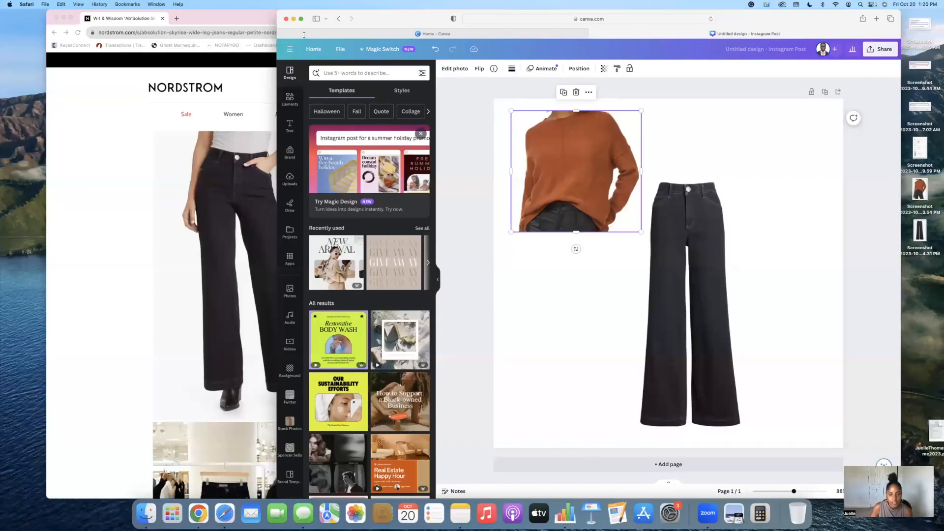
left_click(304, 34)
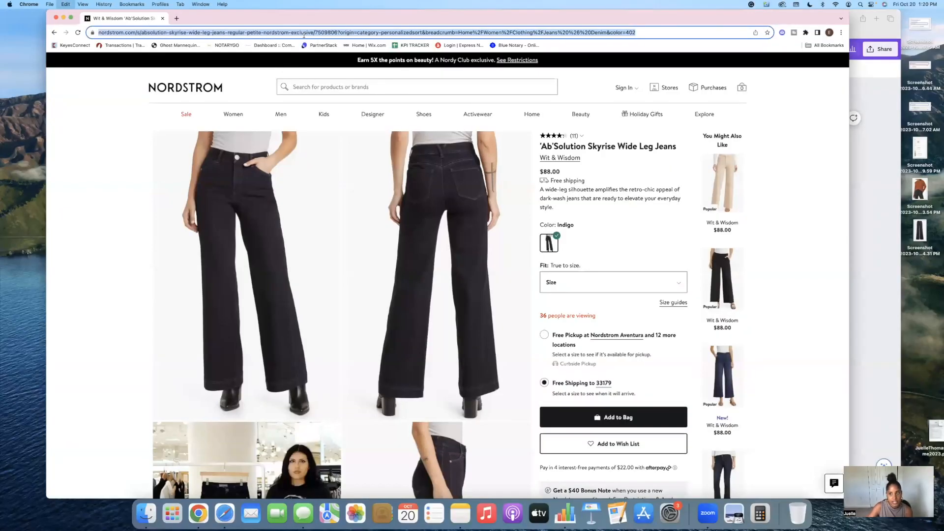
- Link the jeans image to the copied Nordstrom product page URL
left_click(861, 158)
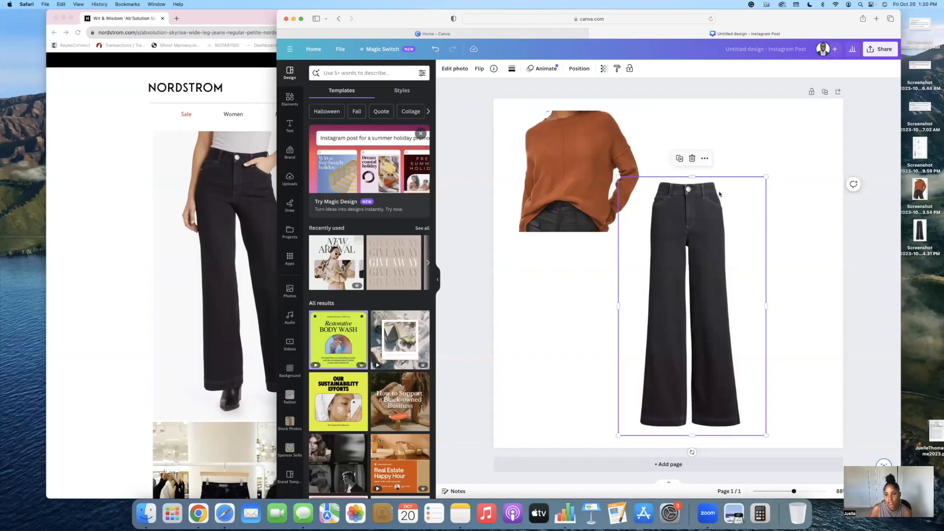
left_click(705, 159)
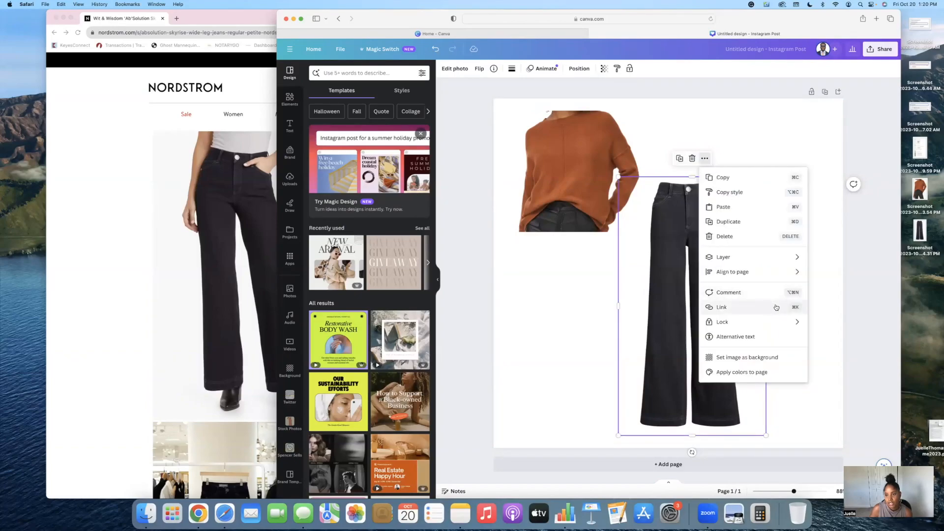
left_click(729, 307)
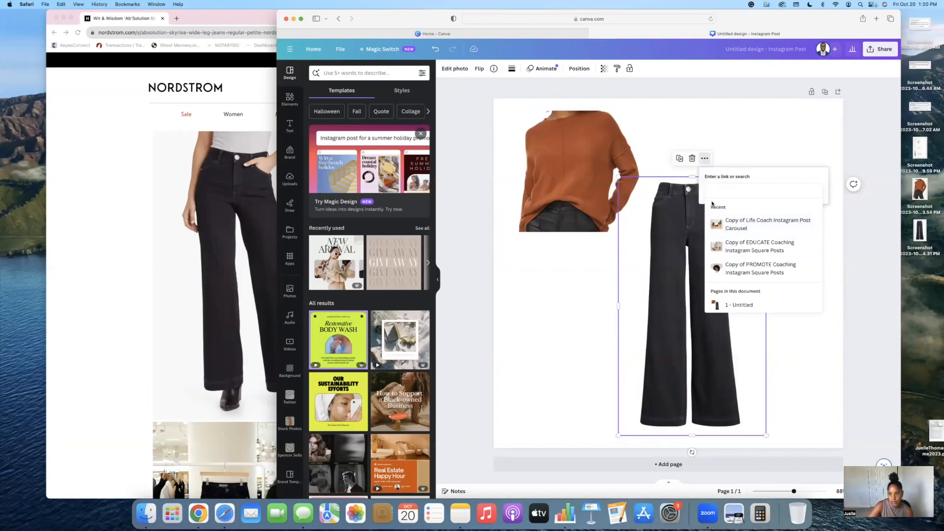
key("super+v")
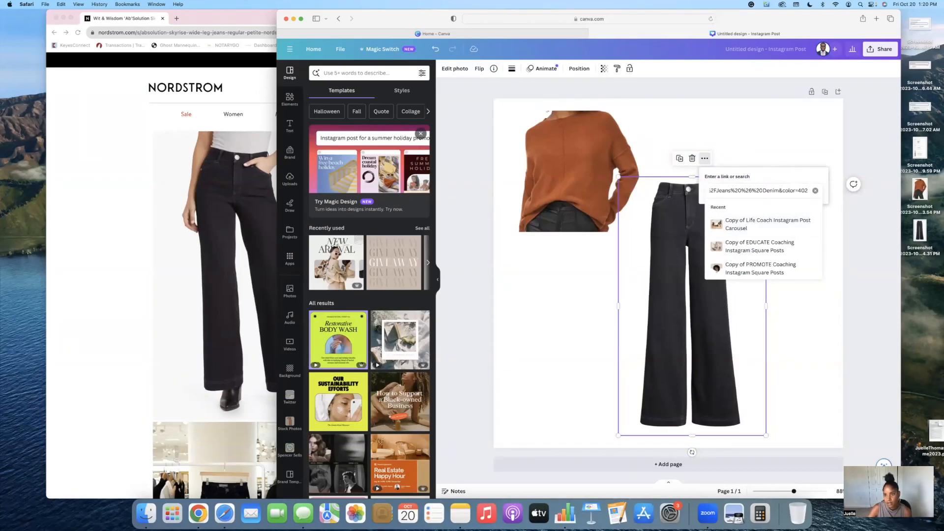
left_click(668, 212)
left_click_drag(662, 221, 679, 217)
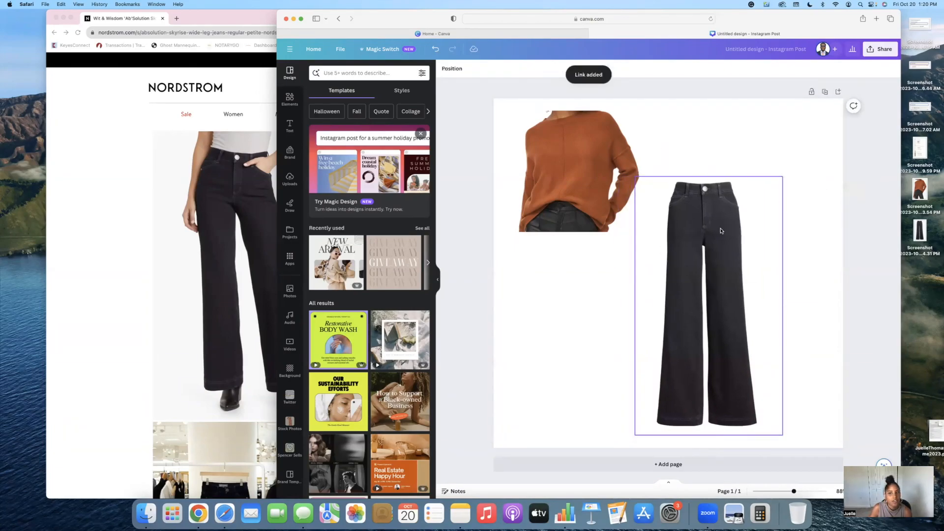
- Create a public view link for the design from the Share options
left_click(884, 49)
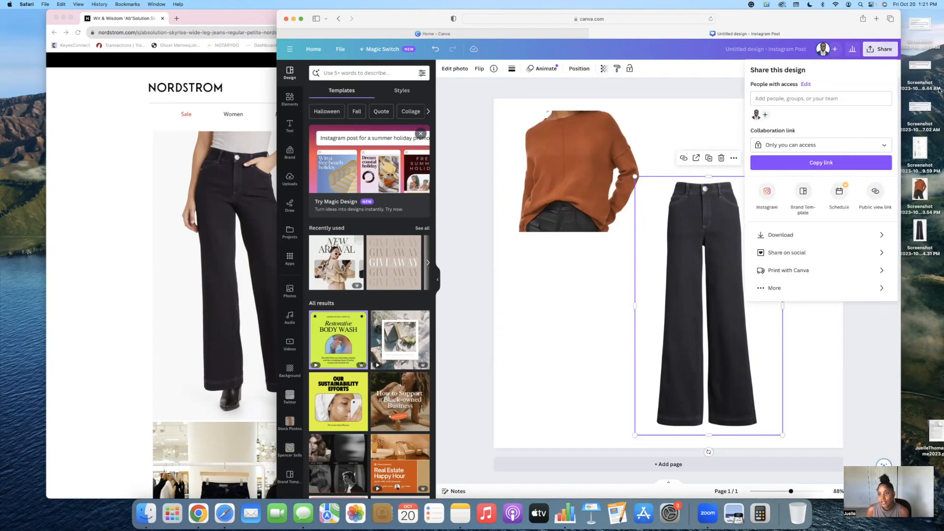
left_click(790, 288)
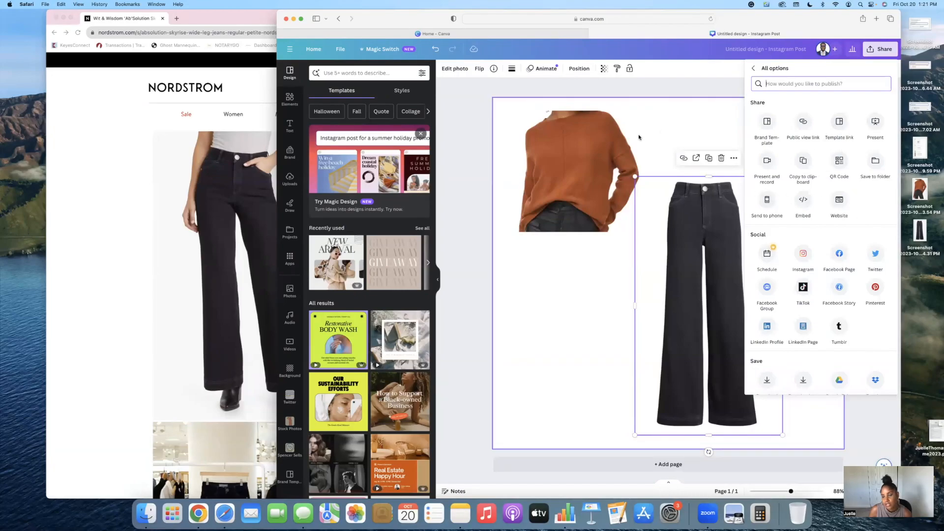
left_click(805, 122)
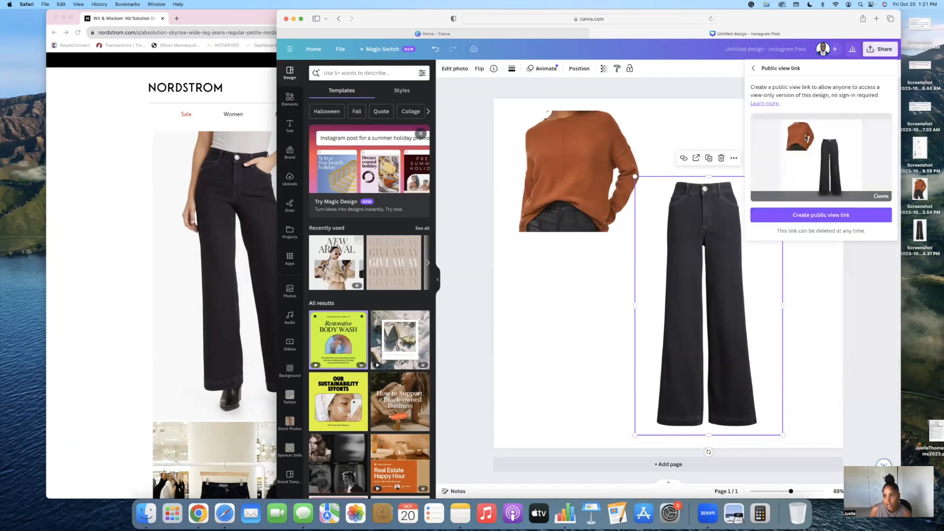
left_click(841, 215)
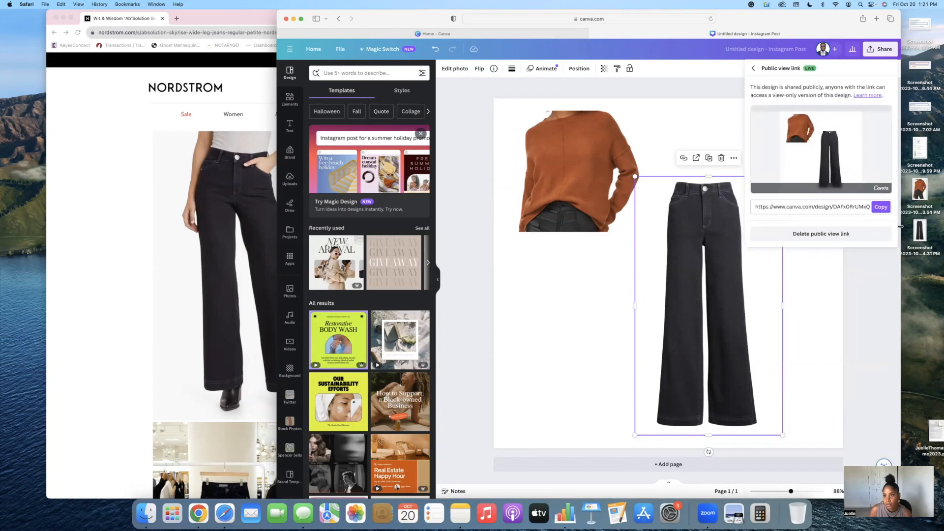
left_click(565, 293)
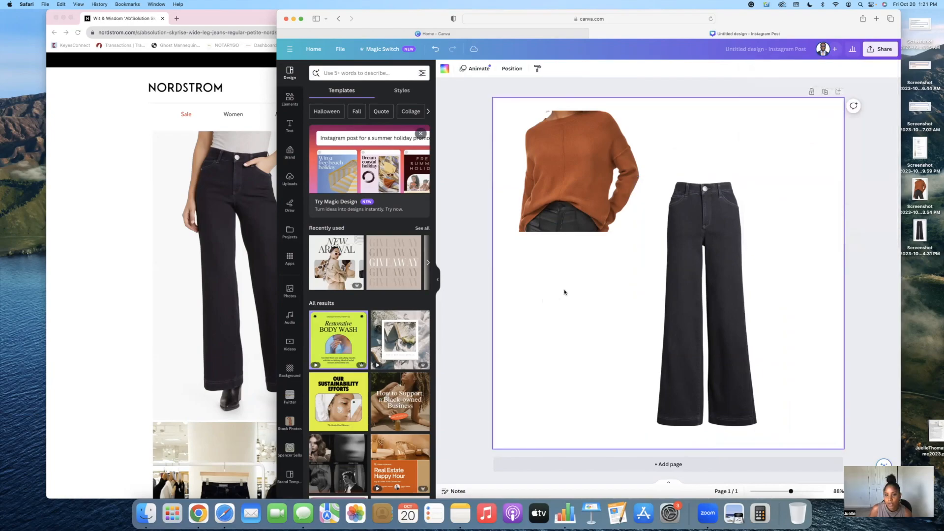
- Add three blank pages to the design
left_click(588, 462)
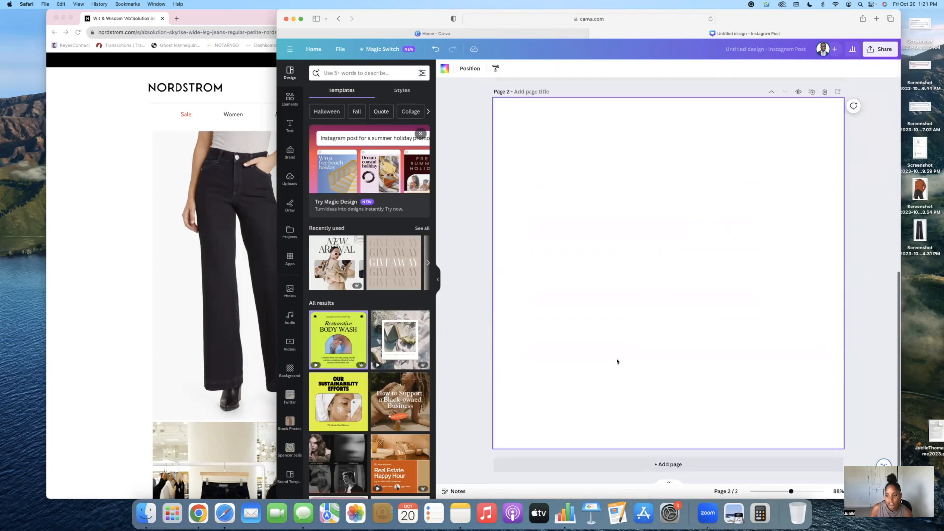
left_click(637, 463)
left_click(661, 463)
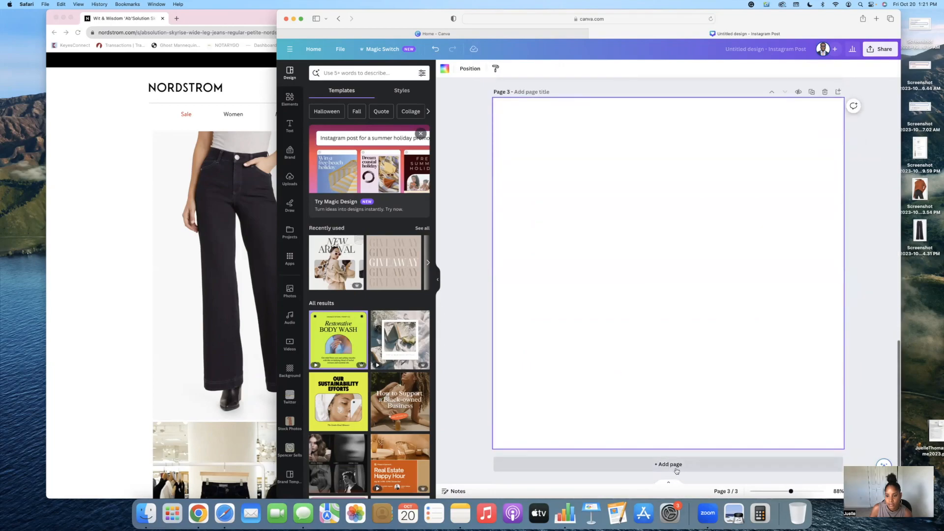
- Copy the design's public view link
scroll(593, 381, "up", 20)
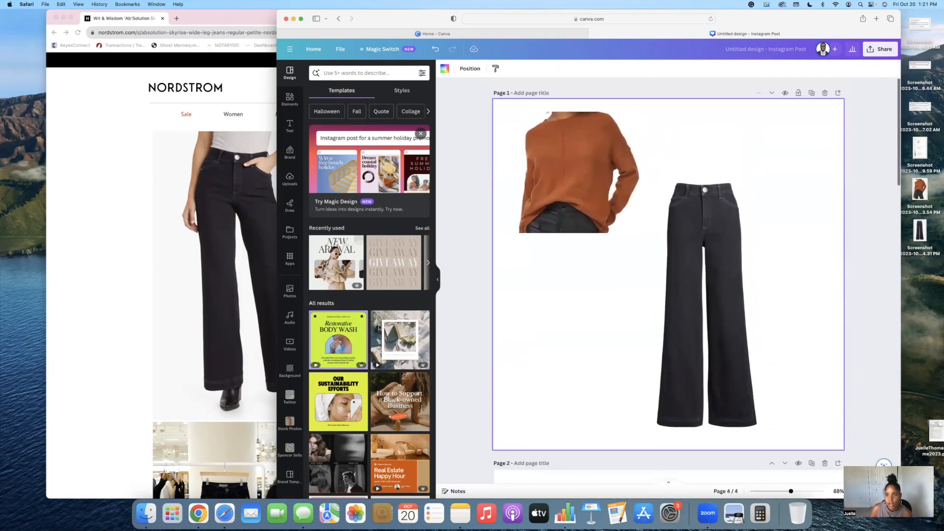
scroll(671, 238, "down", 10)
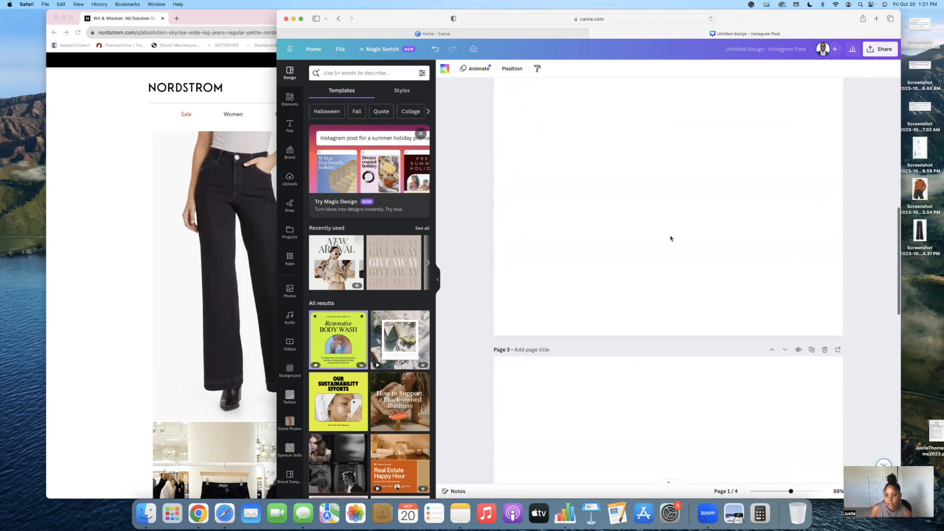
scroll(671, 239, "up", 10)
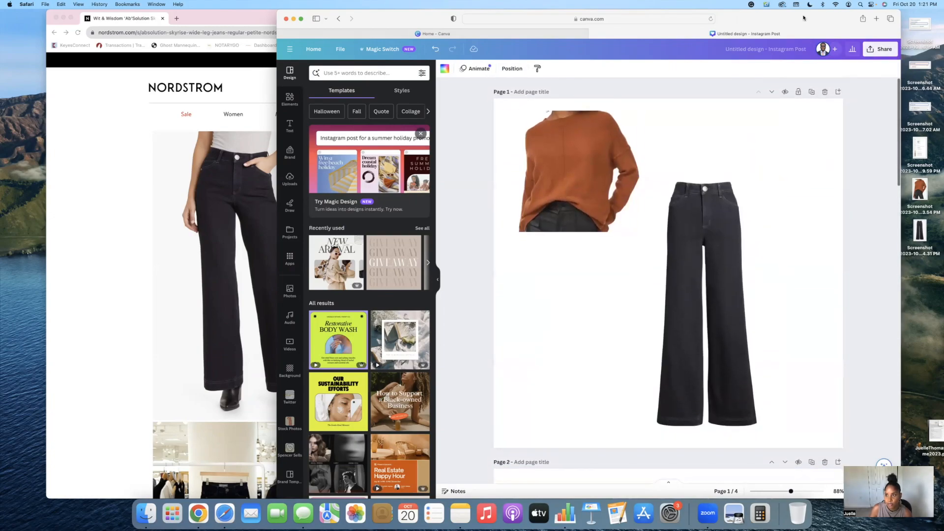
left_click(884, 49)
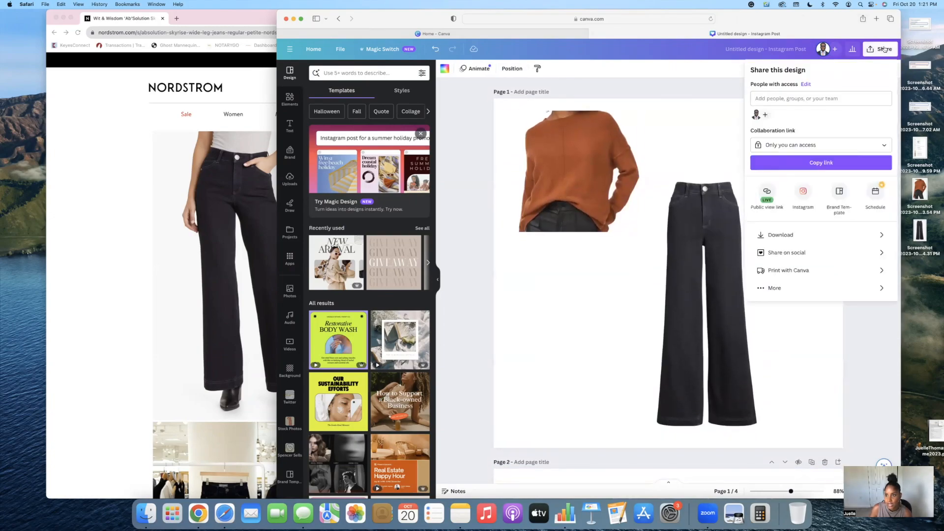
left_click(769, 193)
left_click(884, 207)
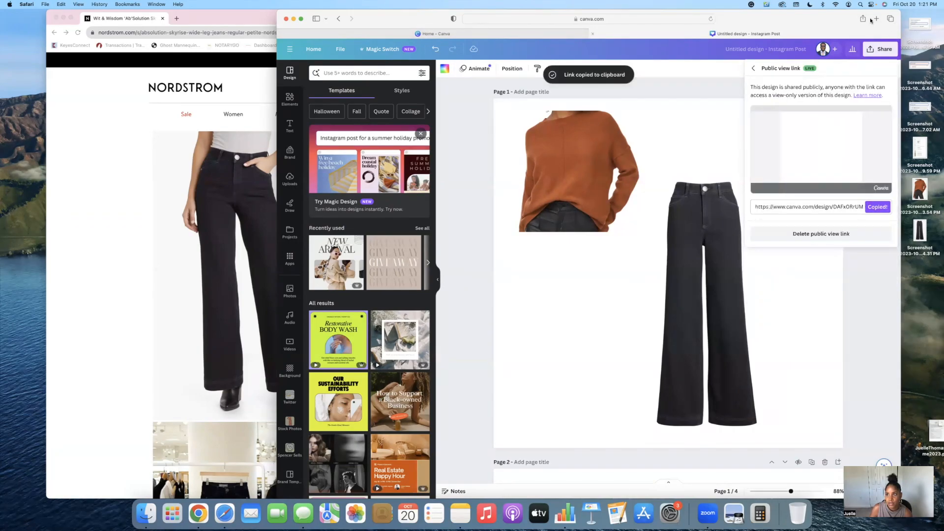
- Open the public view link in a new browser tab
key("super+t")
key("super+v")
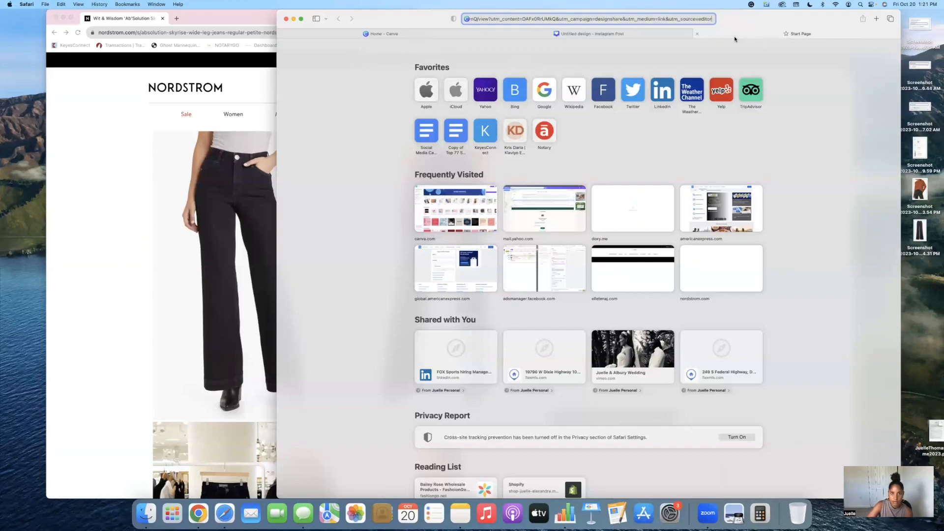
key("Return")
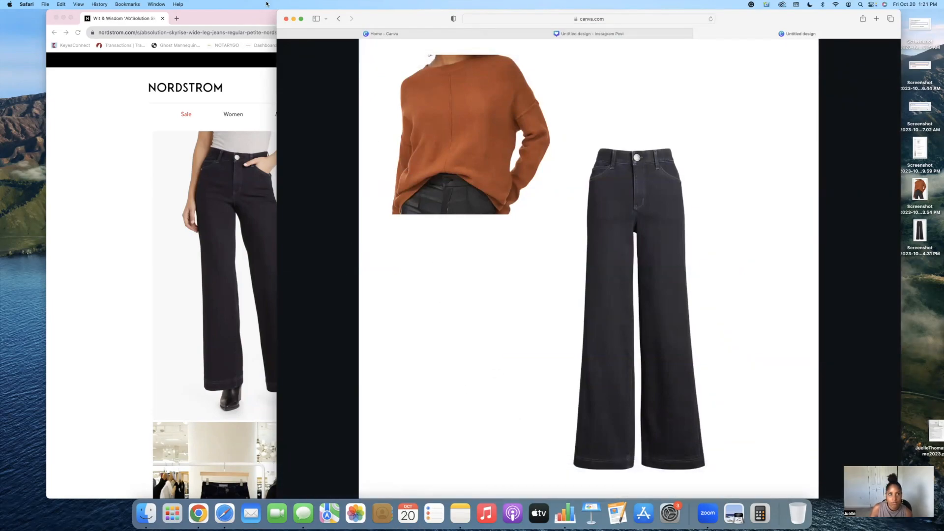
- Maximize the browser window and follow the jeans image's link to the Nordstrom product page
left_click(300, 19)
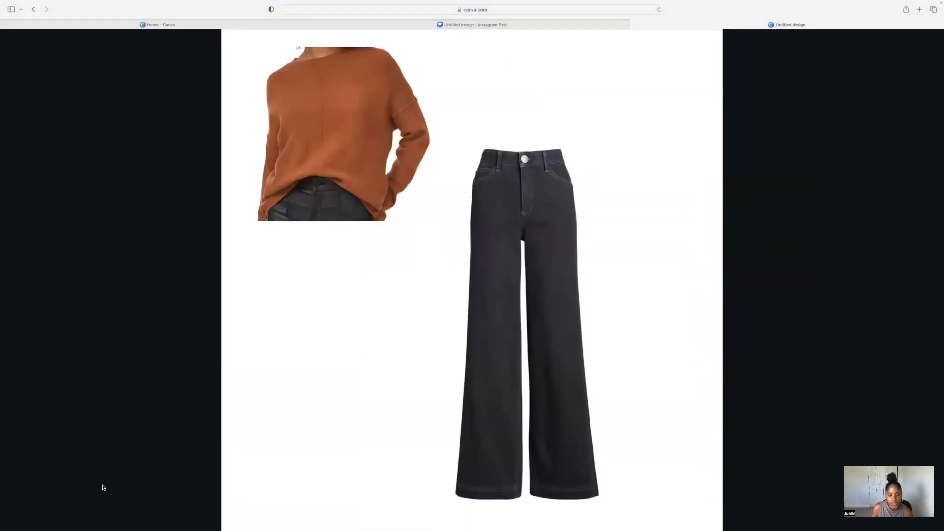
left_click(541, 215)
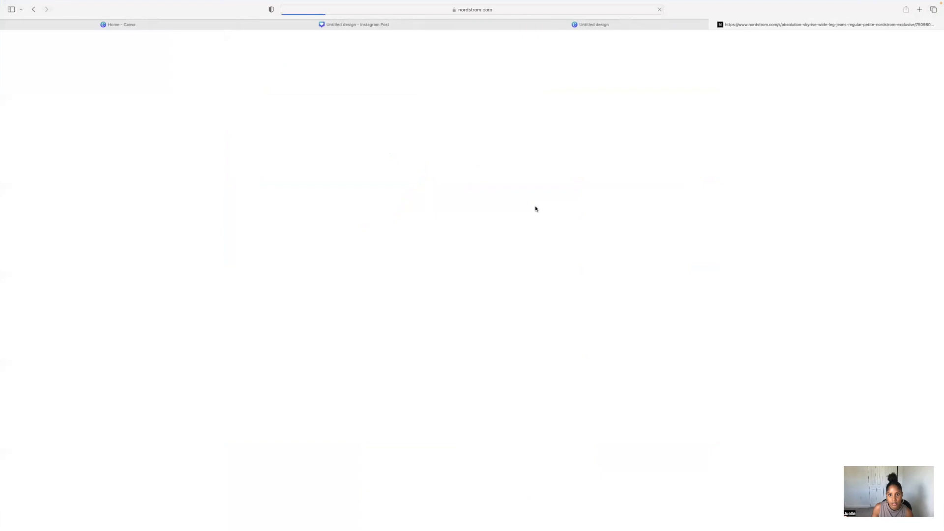
scroll(256, 308, "down", 6)
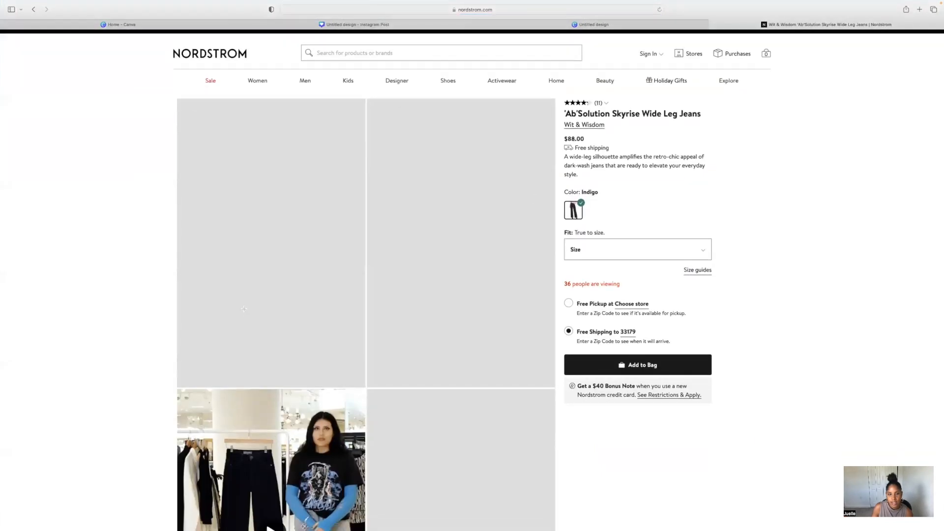
- Scroll through the Nordstrom wide-leg jeans product page
scroll(244, 312, "up", 3)
scroll(245, 312, "up", 5)
scroll(244, 312, "down", 12)
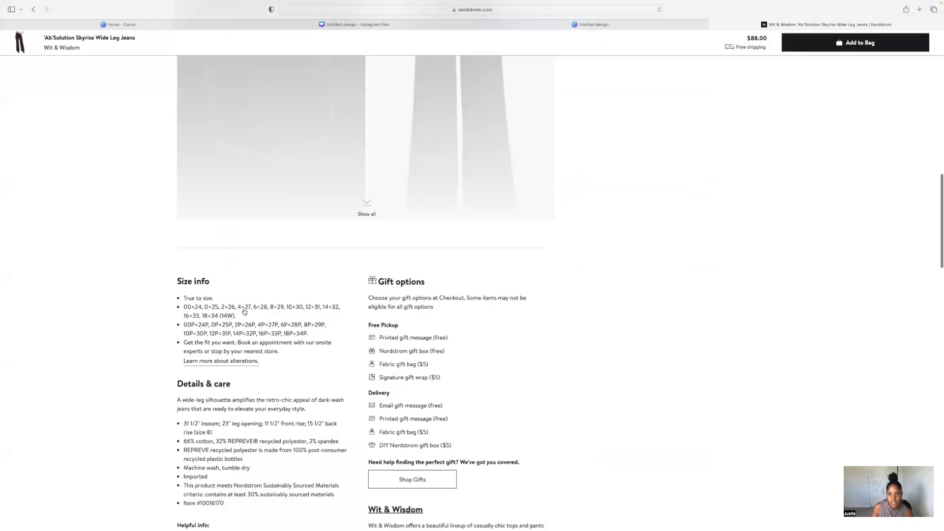
scroll(244, 312, "up", 12)
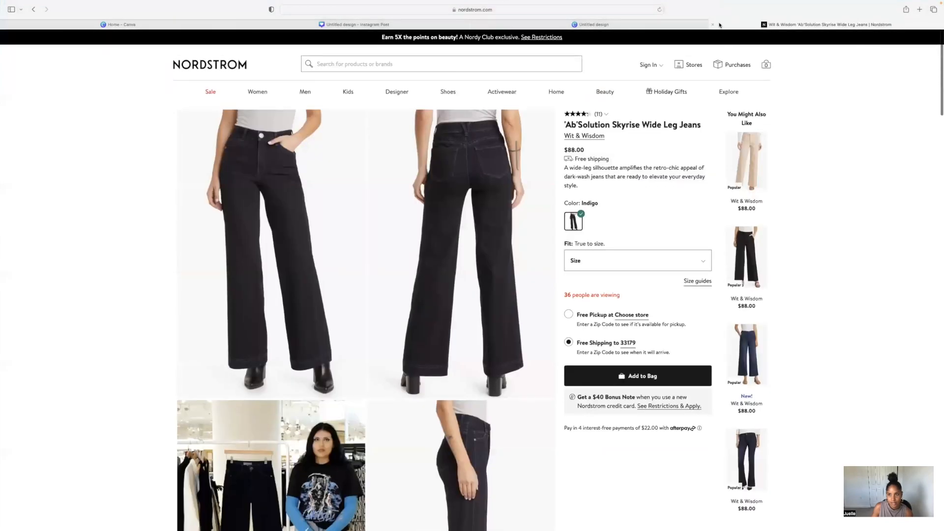
- Close the Nordstrom product tab and the extra design tab to return to the Canva editor
left_click(714, 26)
left_click(33, 9)
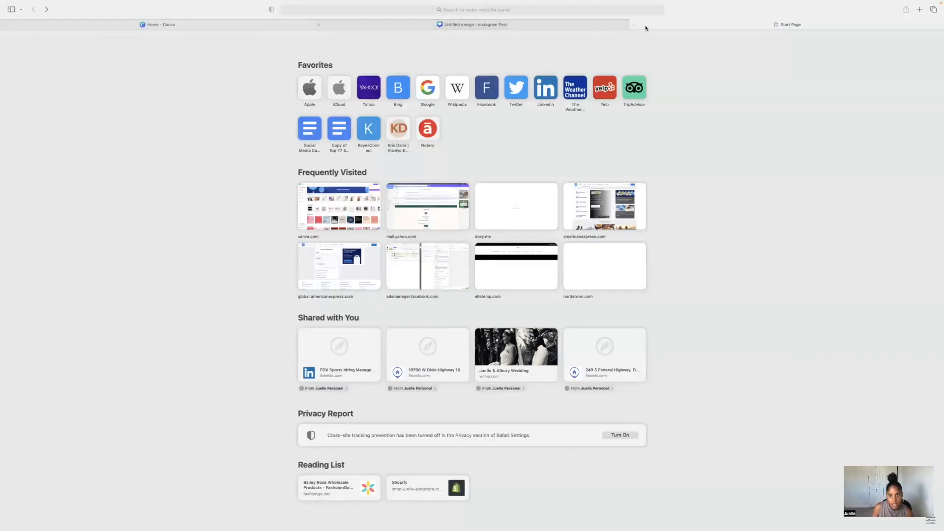
left_click(634, 25)
- Browse the design's additional share options, including the Website conversion option, and return to the main share panel
left_click(797, 59)
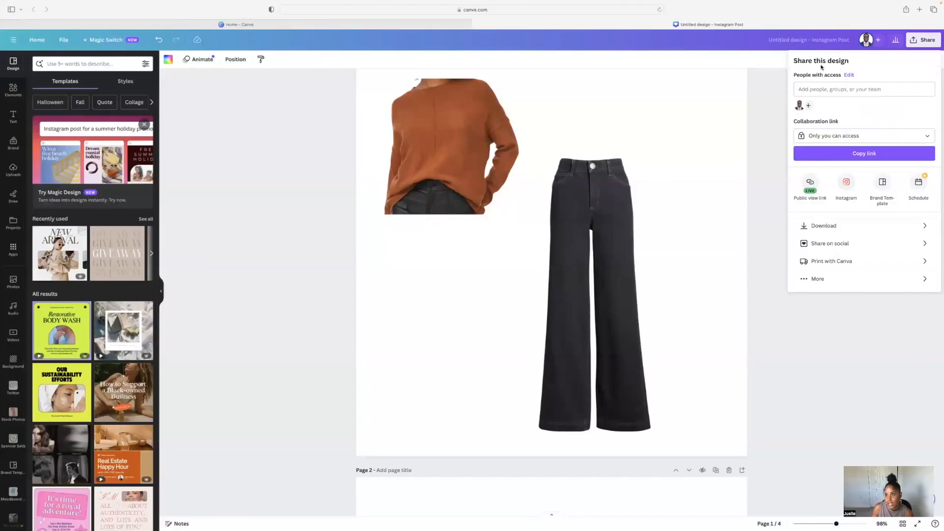
left_click(854, 285)
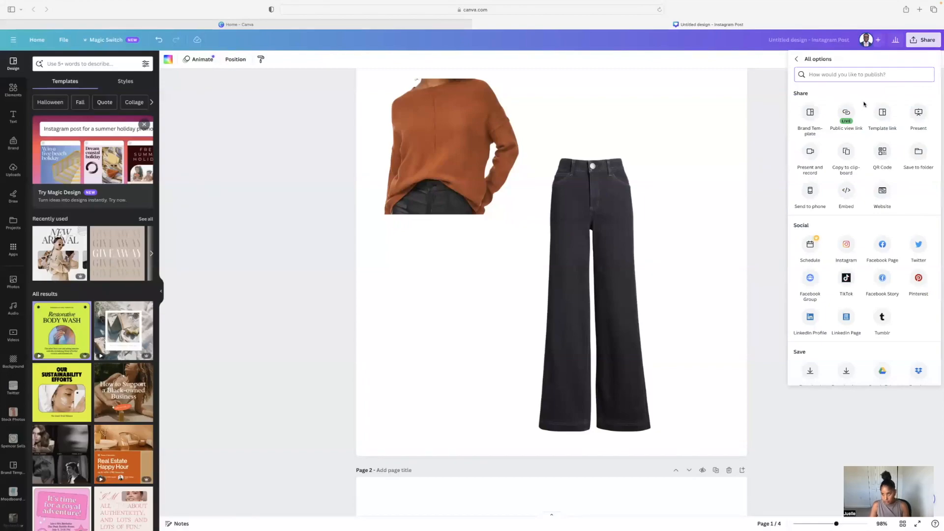
scroll(826, 178, "down", 1)
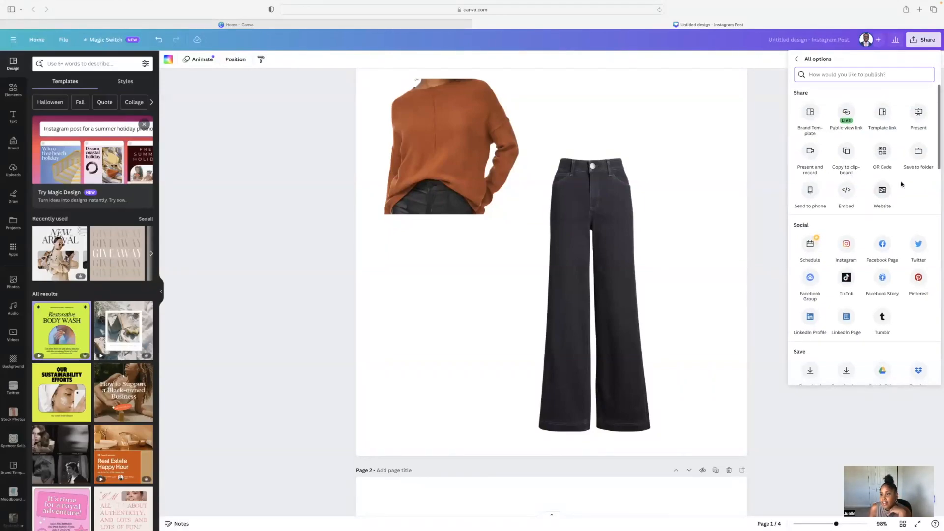
left_click(884, 192)
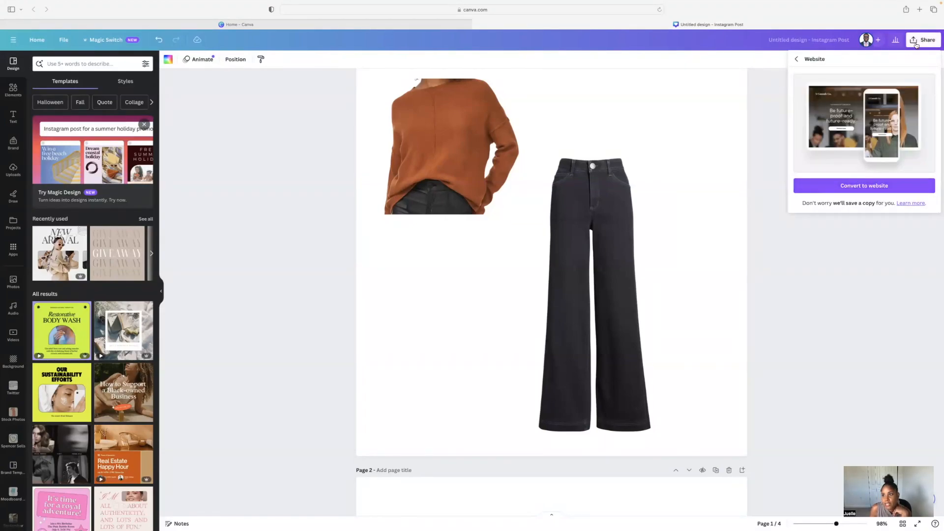
left_click(797, 59)
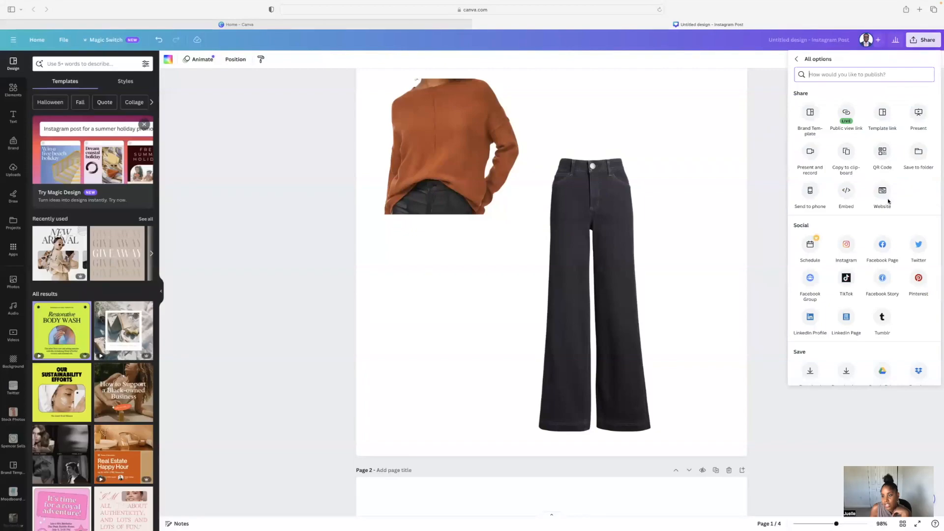
scroll(889, 202, "down", 5)
scroll(889, 201, "down", 5)
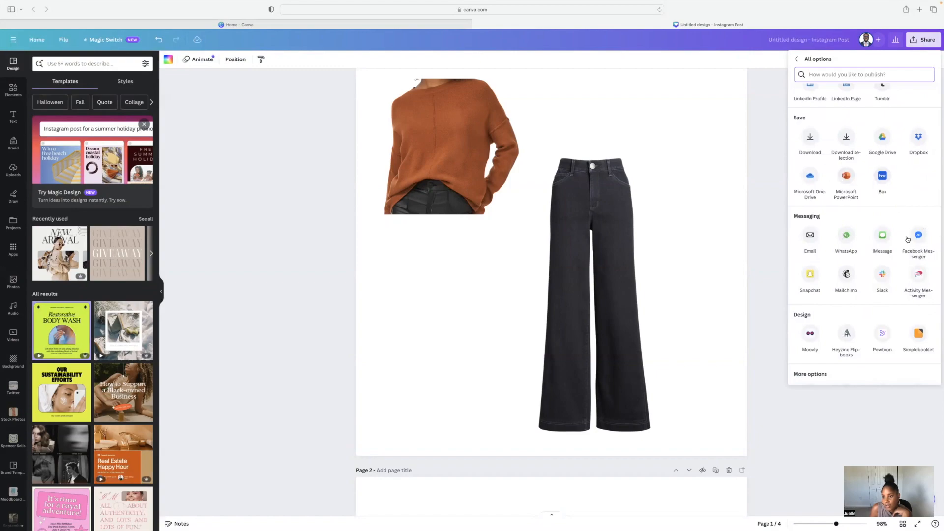
scroll(908, 239, "up", 5)
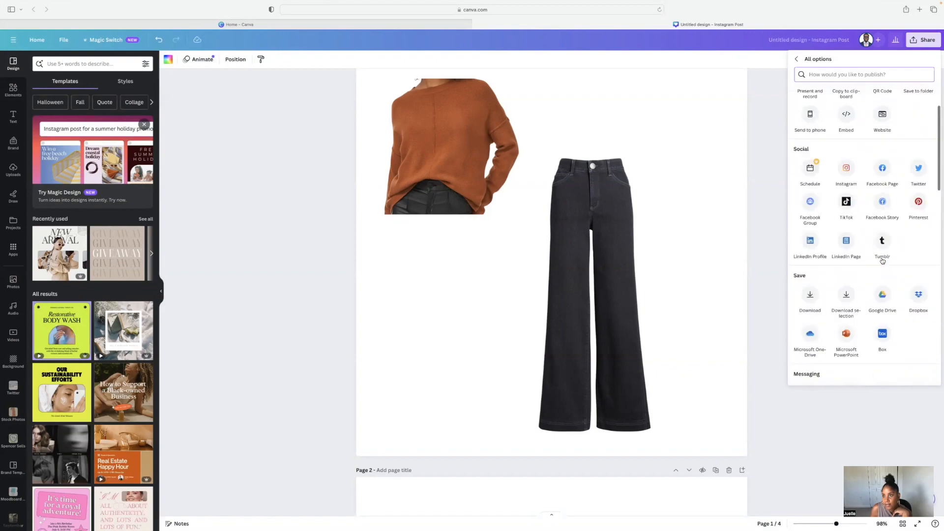
left_click(797, 59)
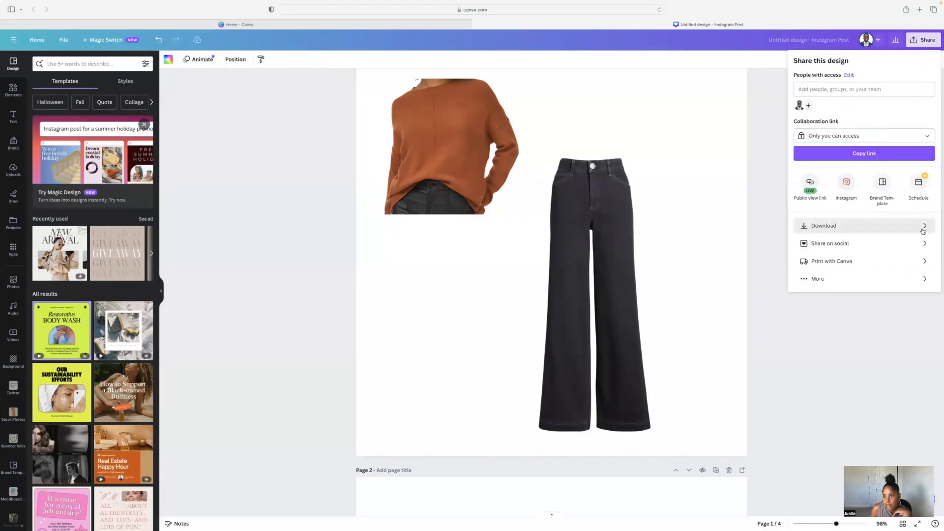
- Download all pages of the design as a PDF Standard file
left_click(923, 230)
left_click(837, 94)
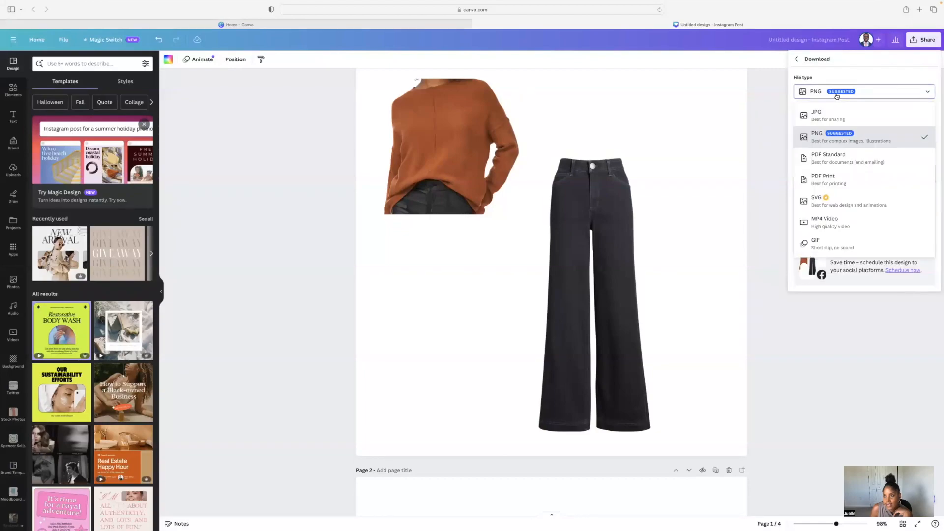
left_click(828, 158)
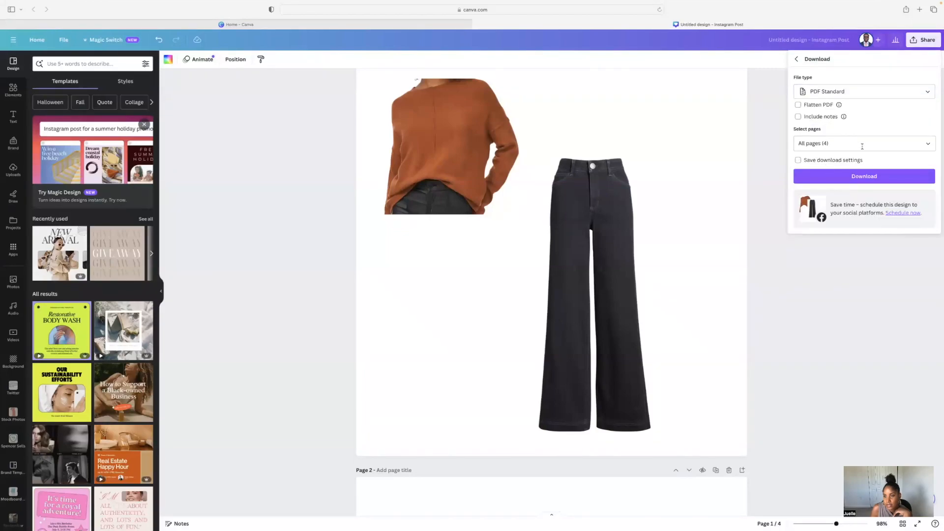
left_click(831, 144)
left_click(928, 199)
left_click(864, 259)
left_click(867, 175)
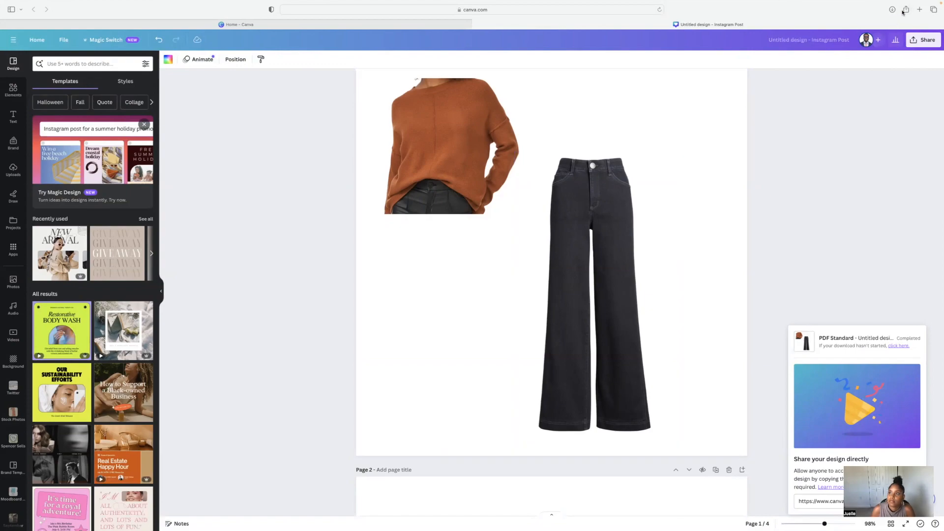
- Open the downloaded PDF from the browser's downloads list
left_click(906, 9)
left_click(893, 9)
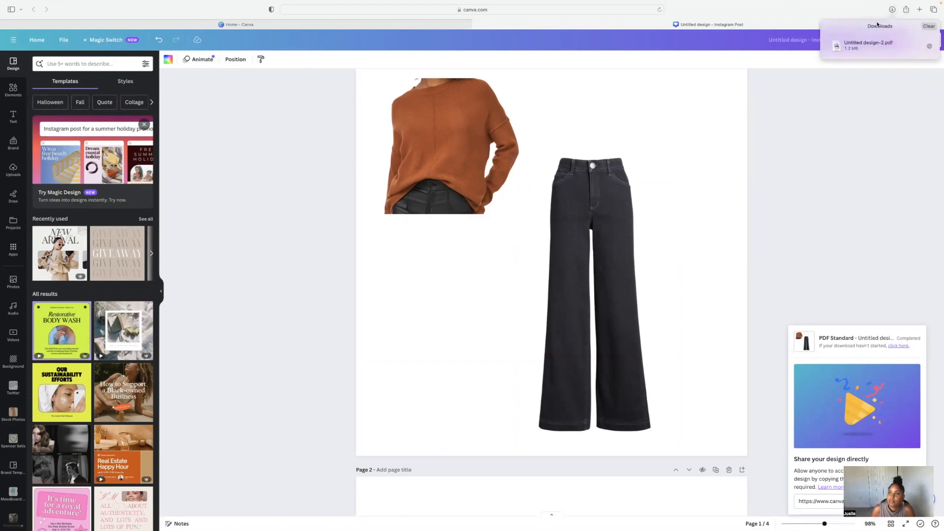
double_click(861, 40)
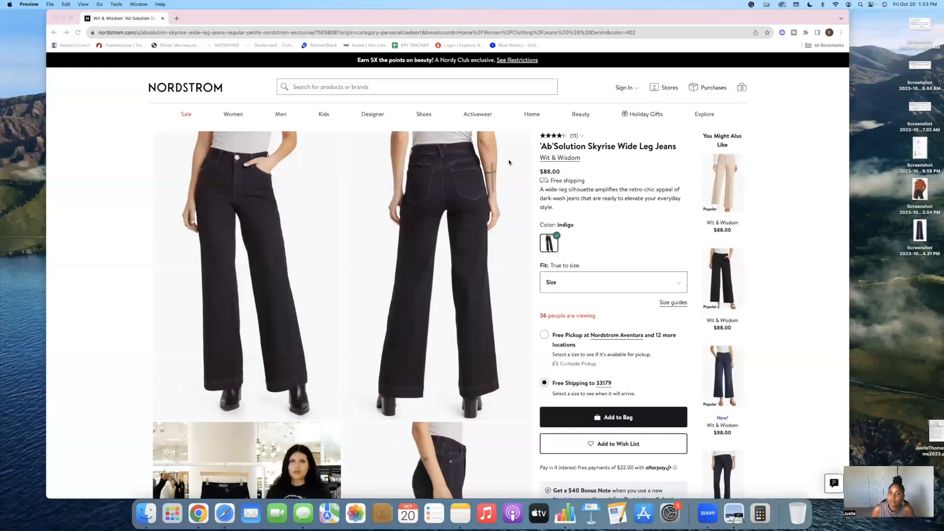
- Follow the jeans image's link in the PDF, opening the product page in Google Chrome, then close that tab
left_click(263, 179)
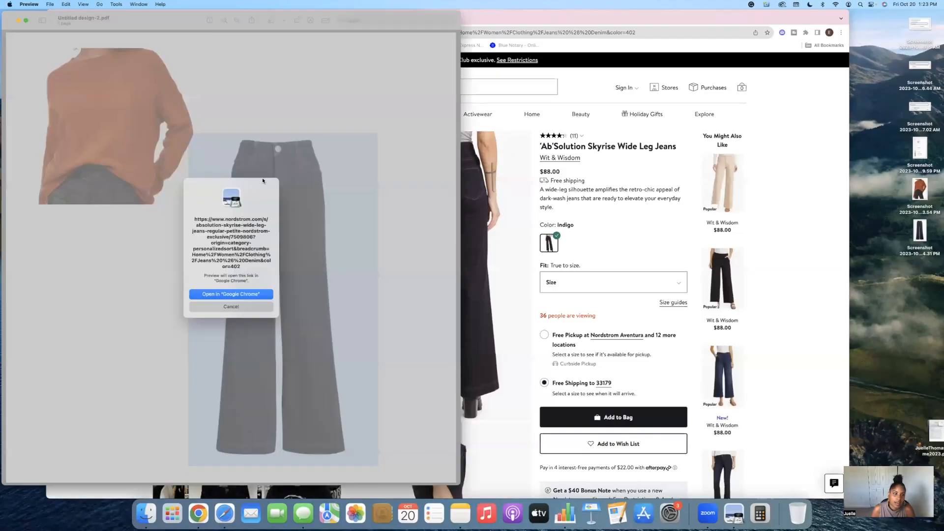
left_click(250, 294)
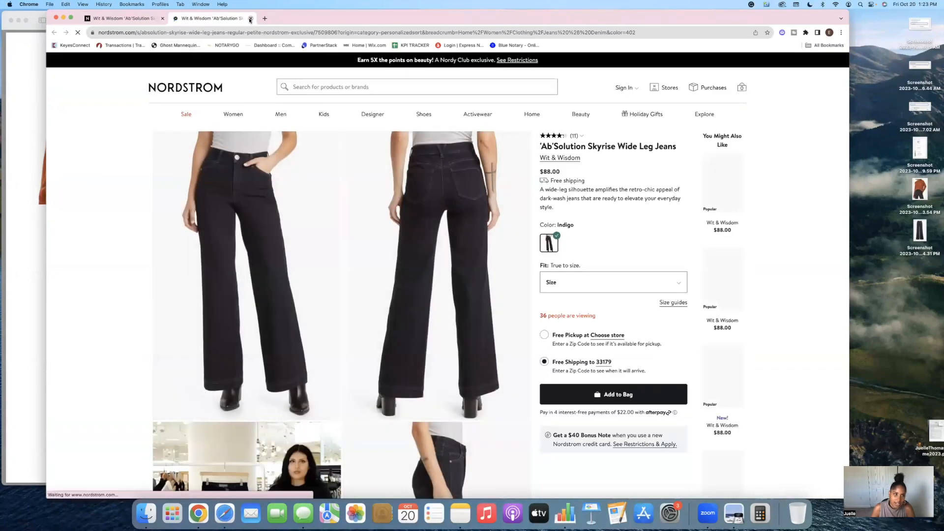
left_click(251, 18)
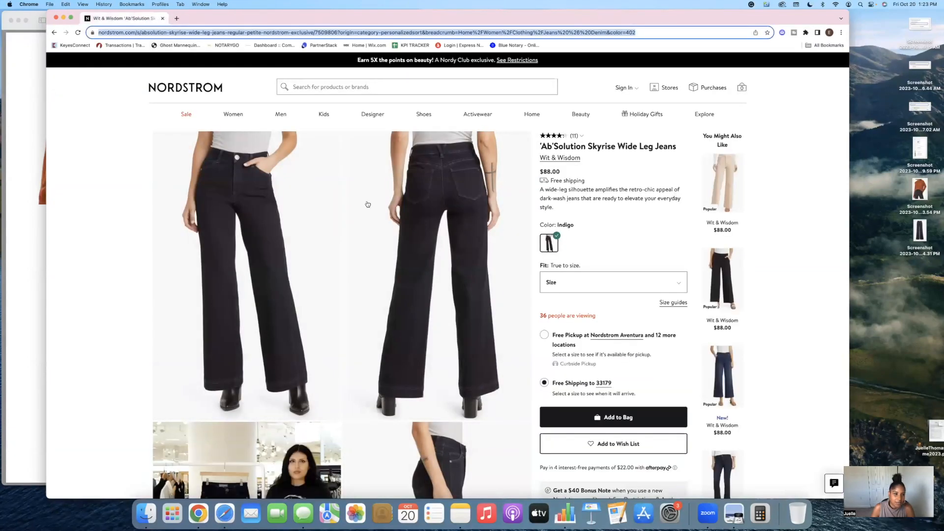
- Return to the Canva editor and review page 1 with the sweater and jeans images
left_click(3, 23)
left_click(12, 20)
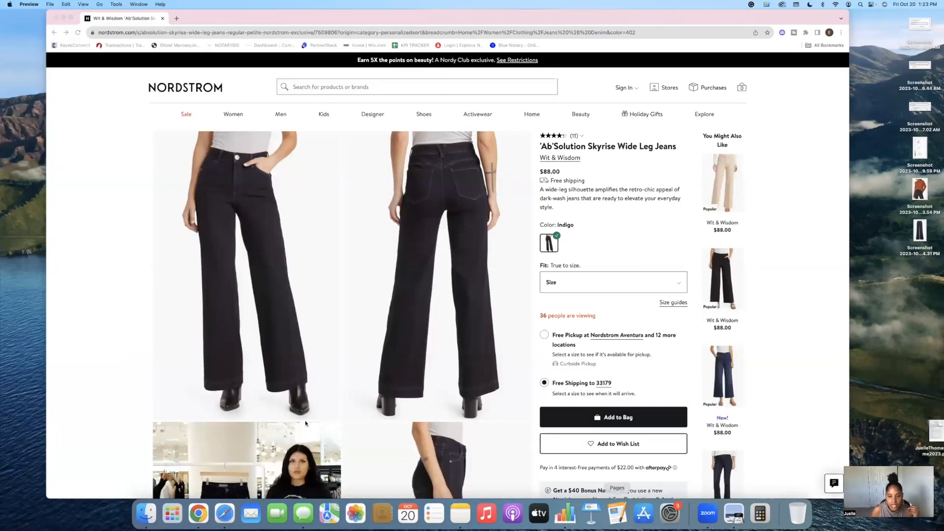
left_click(226, 524)
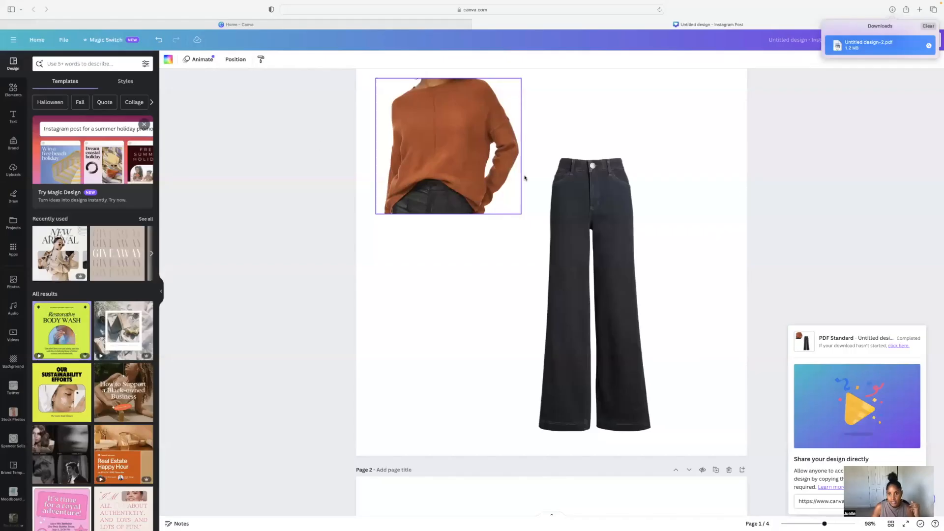
scroll(525, 177, "down", 3)
scroll(525, 177, "up", 3)
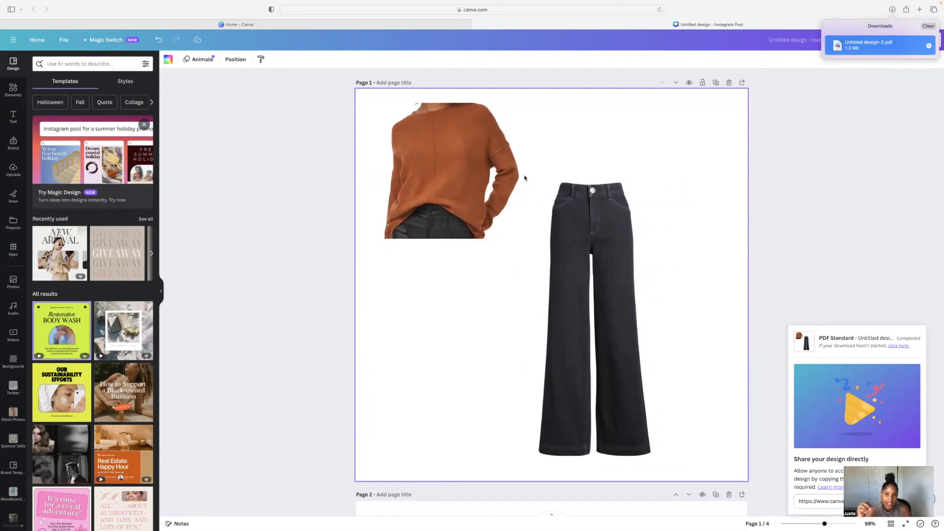
scroll(629, 211, "down", 1)
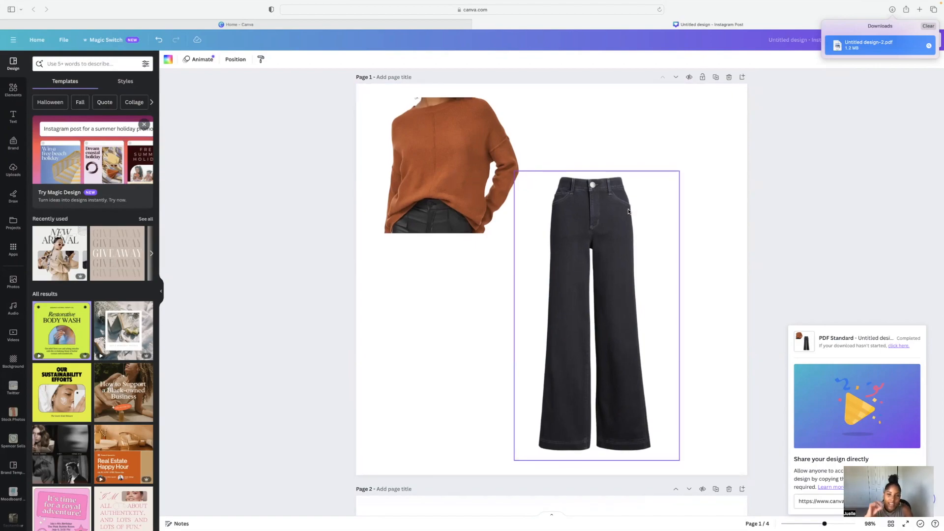